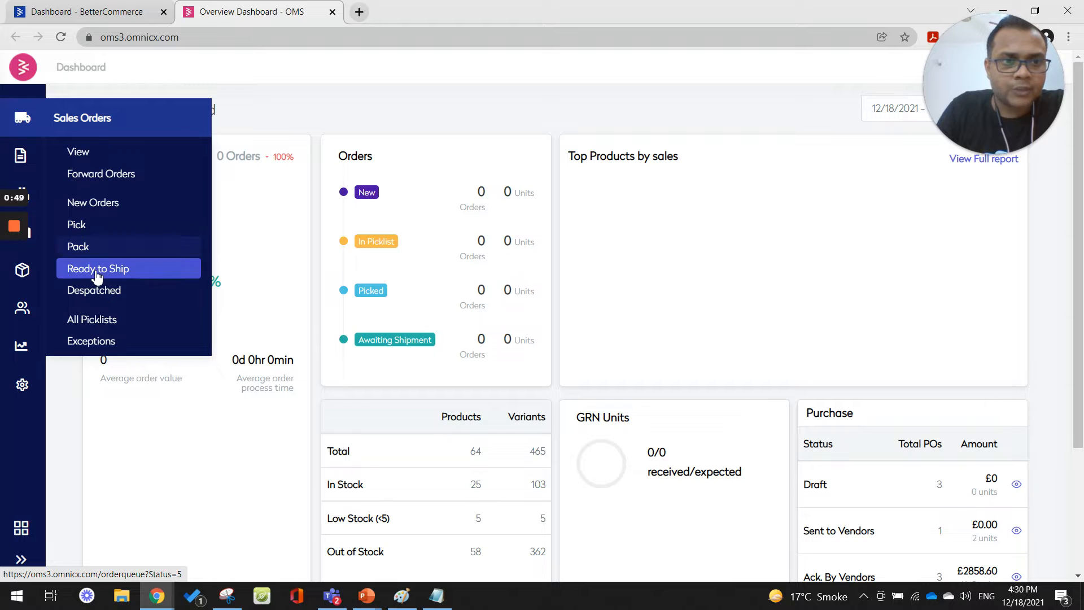
Open the sales orders view and filter the orders to the FourWeeks time period
{"action": "left_click", "coordinate": [73, 151]}
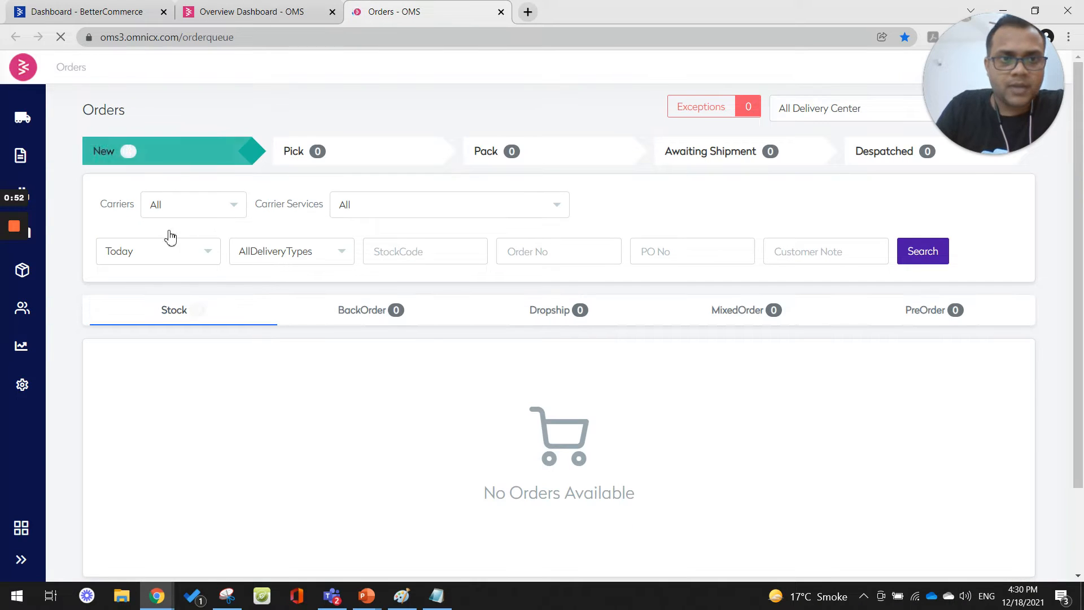
{"action": "left_click", "coordinate": [160, 252]}
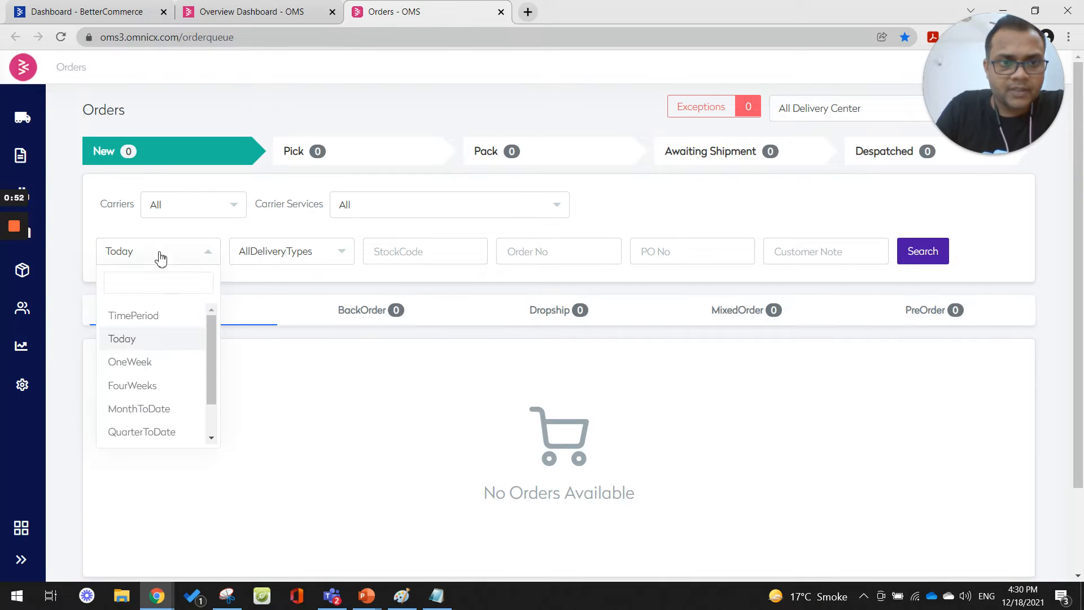
{"action": "left_click", "coordinate": [142, 389]}
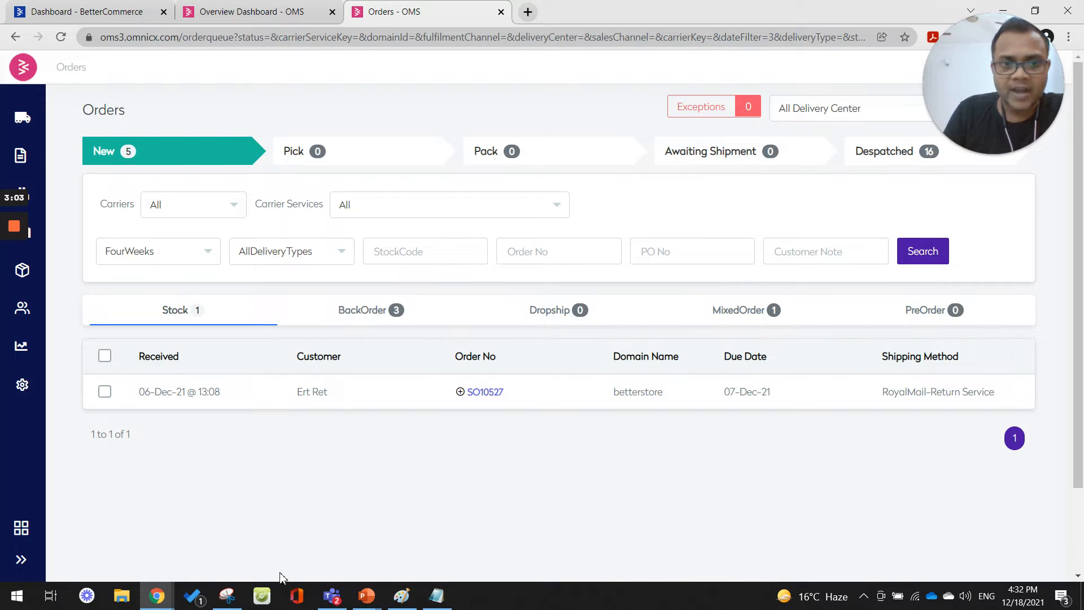
Select the new stock order received 06-Dec-21, check its line items, and create a picklist for it
{"action": "left_click", "coordinate": [105, 392]}
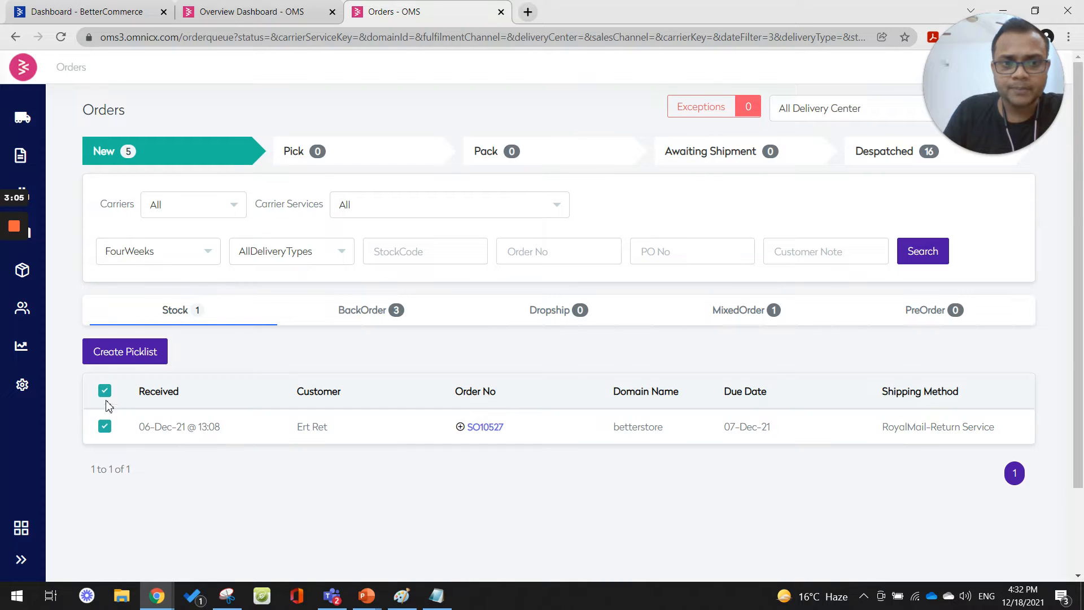
{"action": "left_click", "coordinate": [460, 428]}
{"action": "scroll", "coordinate": [310, 443], "scroll_direction": "down", "scroll_amount": 1}
{"action": "scroll", "coordinate": [126, 380], "scroll_direction": "up", "scroll_amount": 1}
{"action": "left_click", "coordinate": [123, 354]}
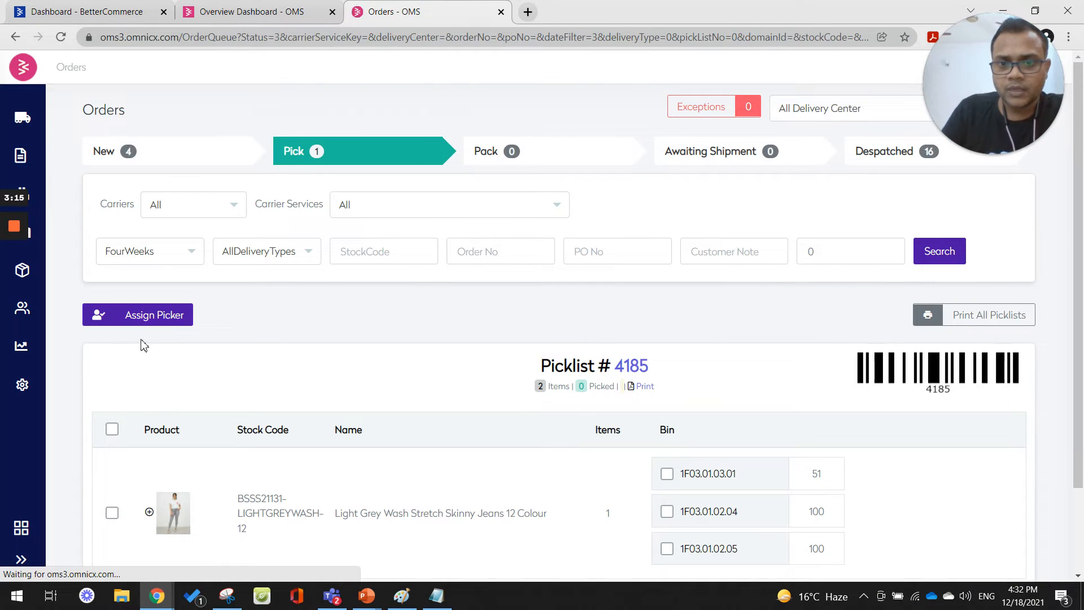
Pick 1 unit of the Light Grey Wash Stretch Skinny Jeans from bin 1F03.01.03.01 and move the order on to packing
{"action": "scroll", "coordinate": [554, 412], "scroll_direction": "down", "scroll_amount": 2}
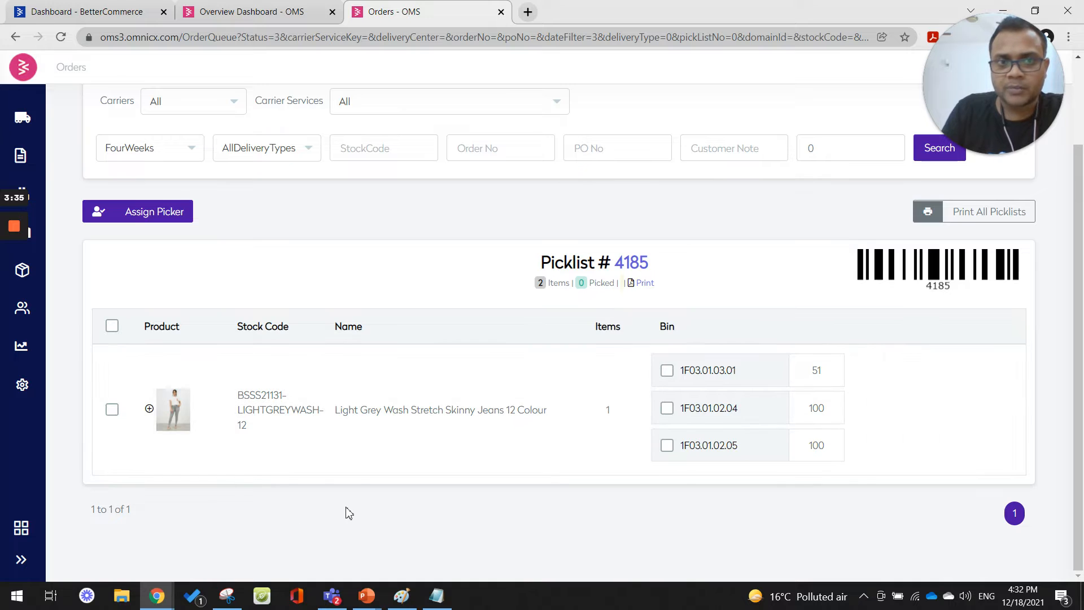
{"action": "left_click", "coordinate": [668, 372]}
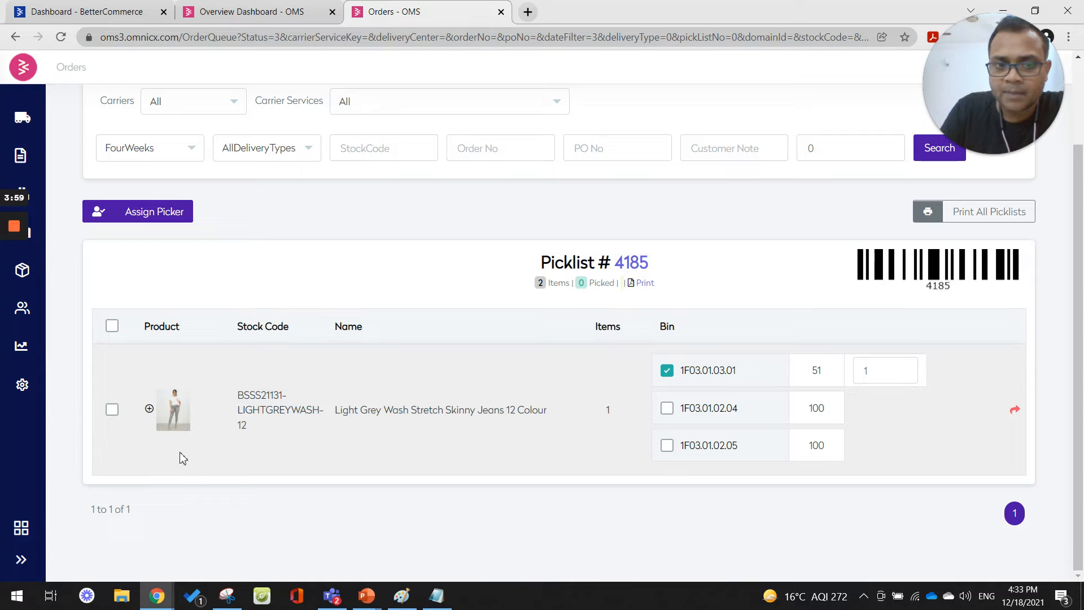
{"action": "left_click", "coordinate": [892, 376]}
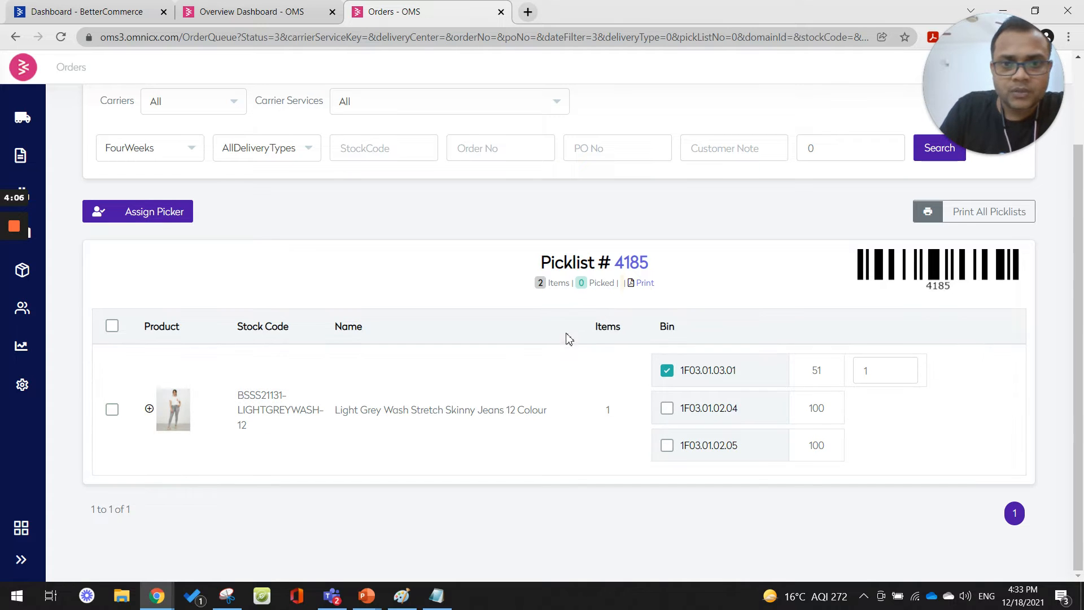
{"action": "left_click", "coordinate": [112, 410]}
{"action": "left_click", "coordinate": [140, 269]}
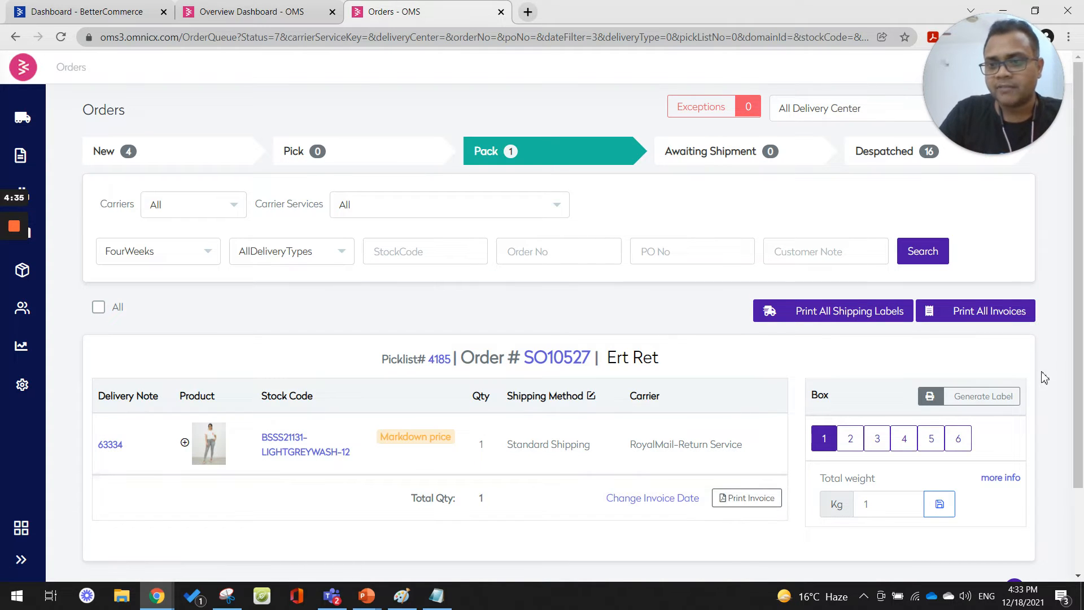
Generate the shipping label for the order's single box, dismiss the label preview, and mark the order as packed
{"action": "left_click", "coordinate": [999, 398]}
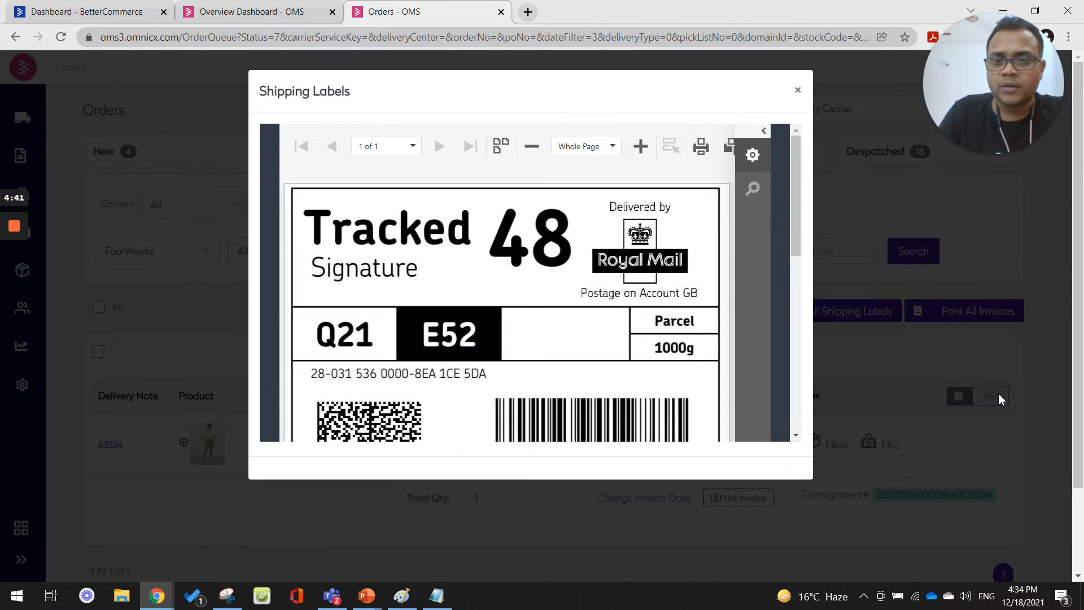
{"action": "left_click", "coordinate": [798, 91]}
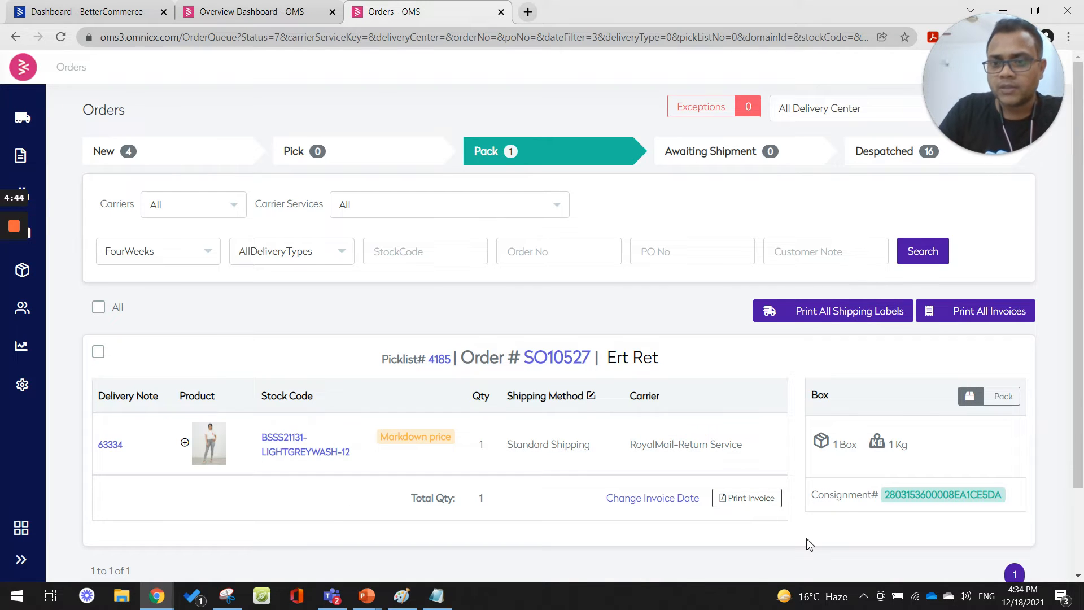
{"action": "left_click", "coordinate": [1003, 397]}
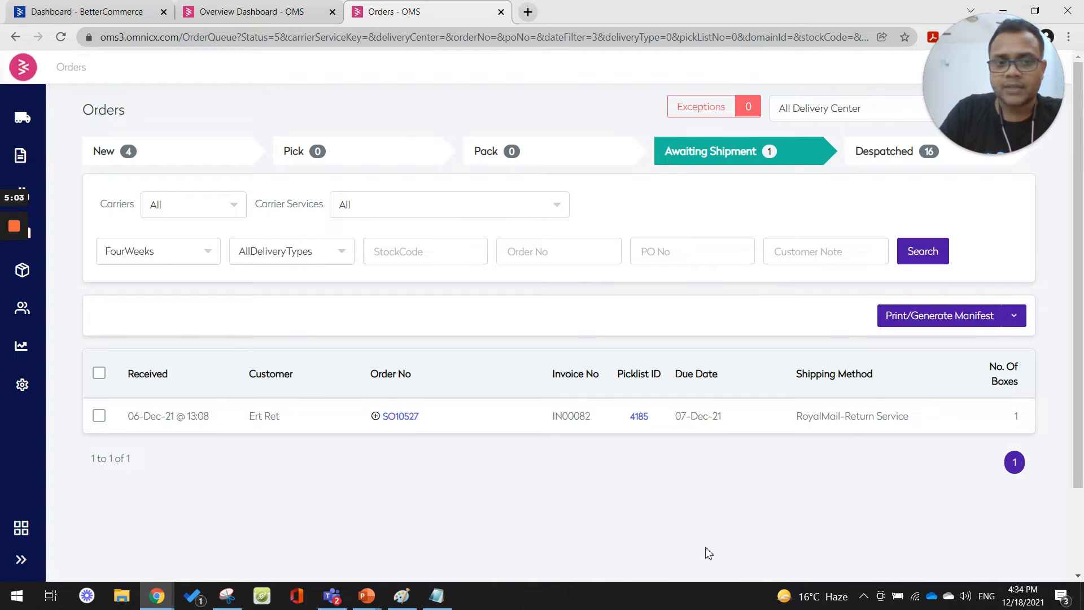
Despatch the order awaiting shipment using the regular Despatch option
{"action": "left_click", "coordinate": [99, 418]}
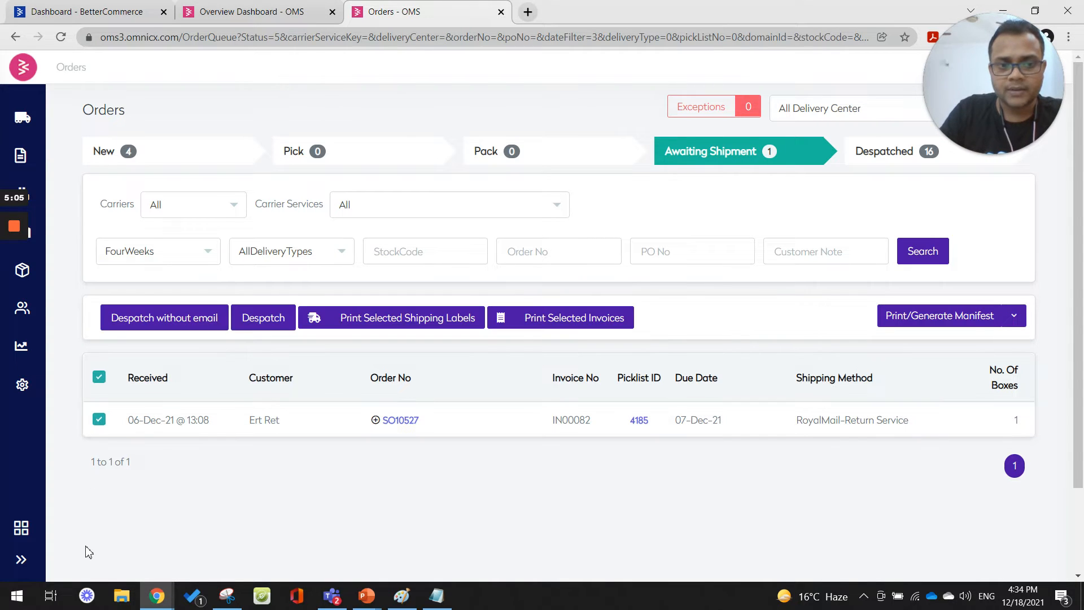
{"action": "left_click", "coordinate": [251, 320]}
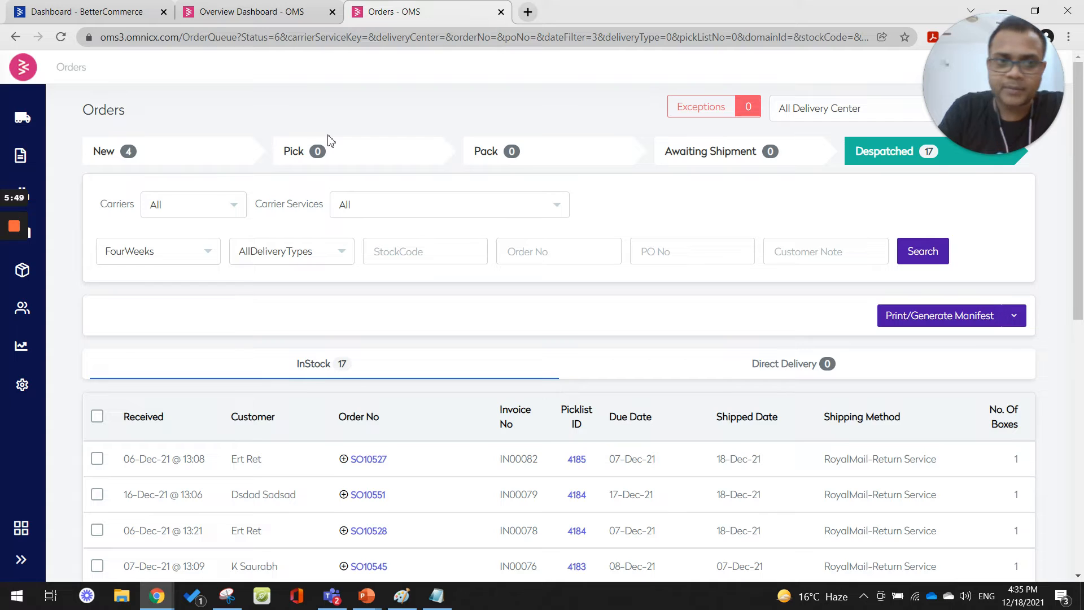
Open the purchase order created 17-Aug-21 @ 12:12 from the list of all purchase orders
{"action": "mouse_move", "coordinate": [22, 157]}
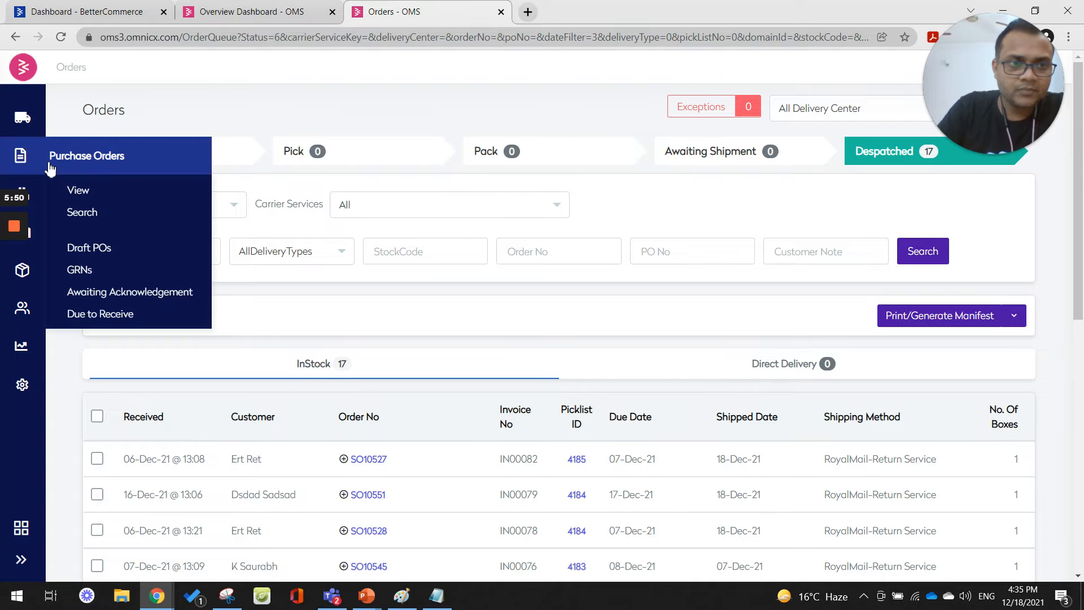
{"action": "left_click", "coordinate": [82, 194]}
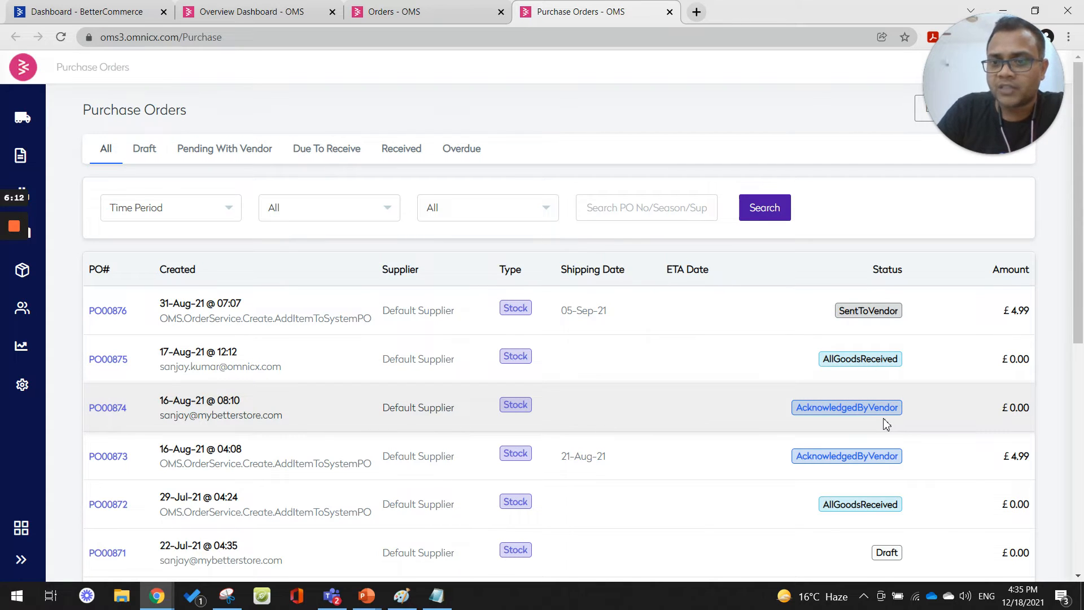
{"action": "left_click", "coordinate": [120, 359]}
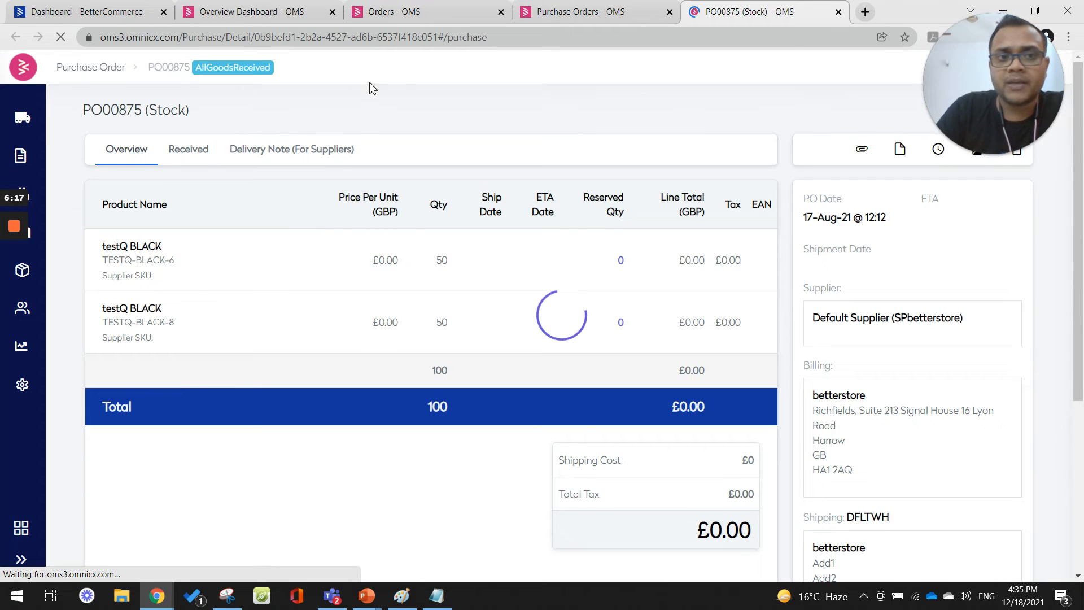
Review the purchase order's received stock, including the delivery center, bin and received quantity of each Black Shrug line
{"action": "left_click", "coordinate": [188, 153]}
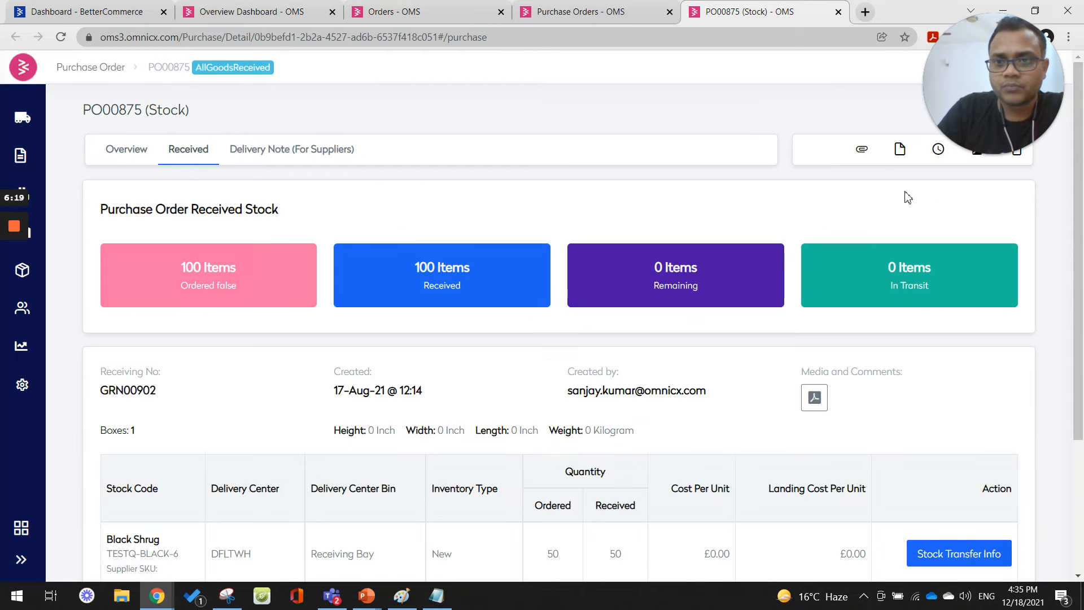
{"action": "scroll", "coordinate": [398, 382], "scroll_direction": "down", "scroll_amount": 3}
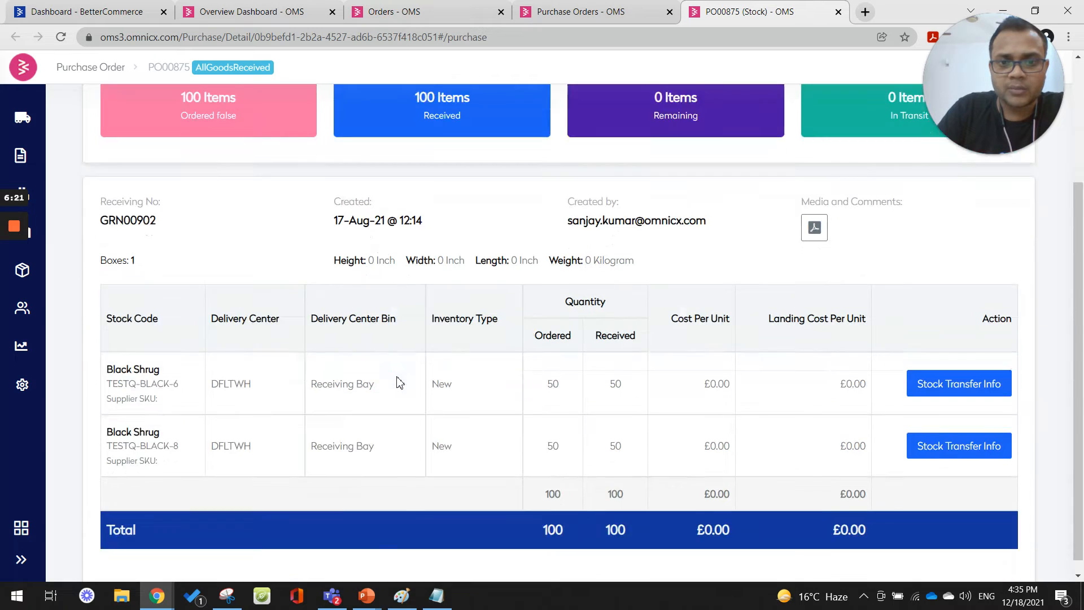
{"action": "scroll", "coordinate": [869, 191], "scroll_direction": "up", "scroll_amount": 3}
{"action": "scroll", "coordinate": [309, 399], "scroll_direction": "down", "scroll_amount": 3}
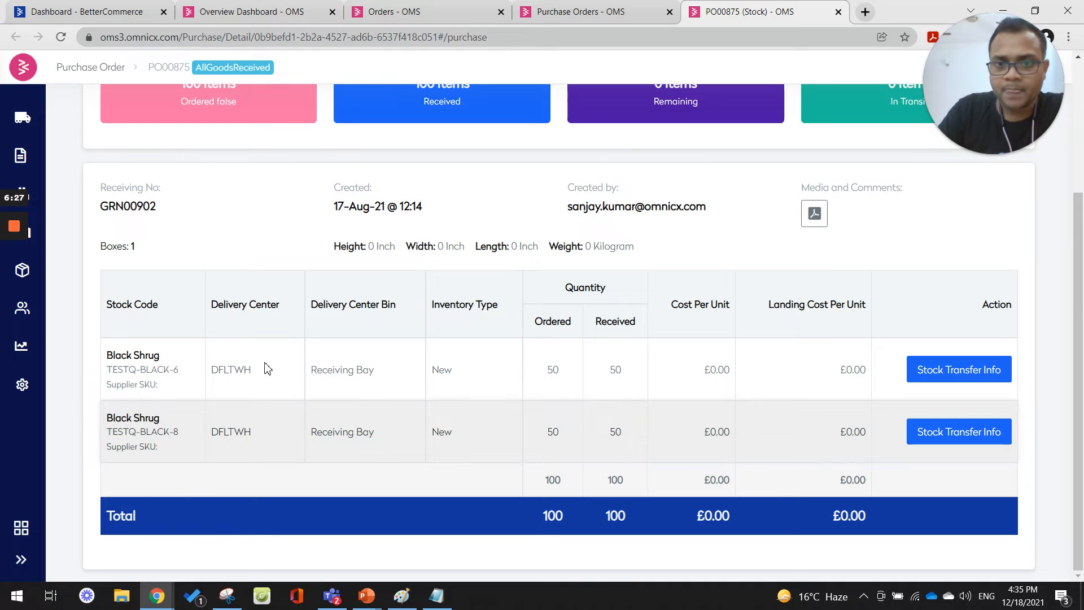
{"action": "double_click", "coordinate": [619, 371]}
{"action": "left_click", "coordinate": [607, 381]}
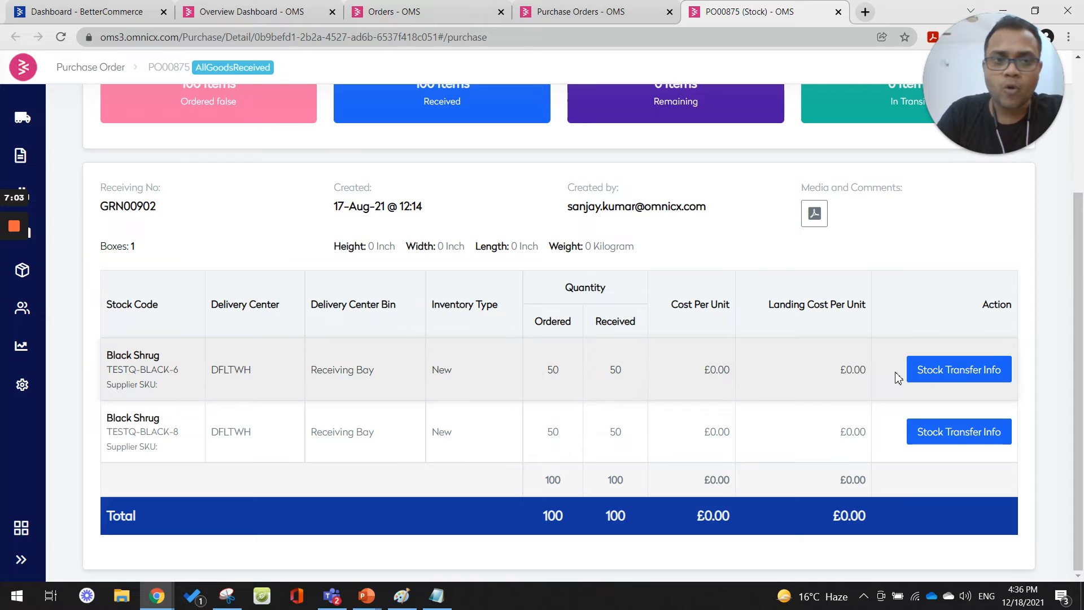
Open the list of all inventory
{"action": "scroll", "coordinate": [692, 326], "scroll_direction": "up", "scroll_amount": 1}
{"action": "scroll", "coordinate": [692, 326], "scroll_direction": "up", "scroll_amount": 3}
{"action": "mouse_move", "coordinate": [12, 166]}
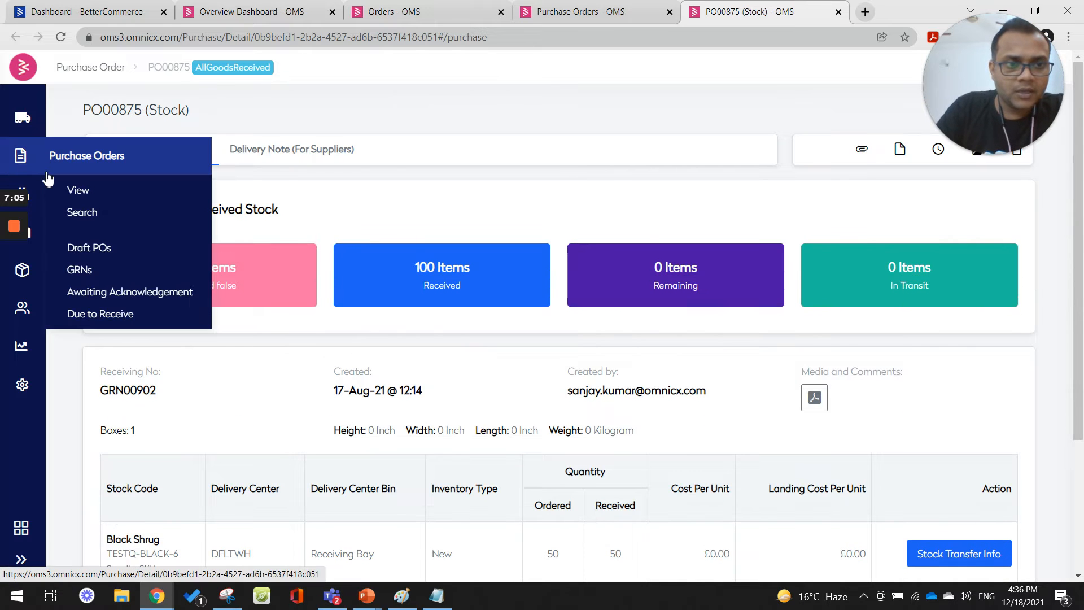
{"action": "mouse_move", "coordinate": [21, 192]}
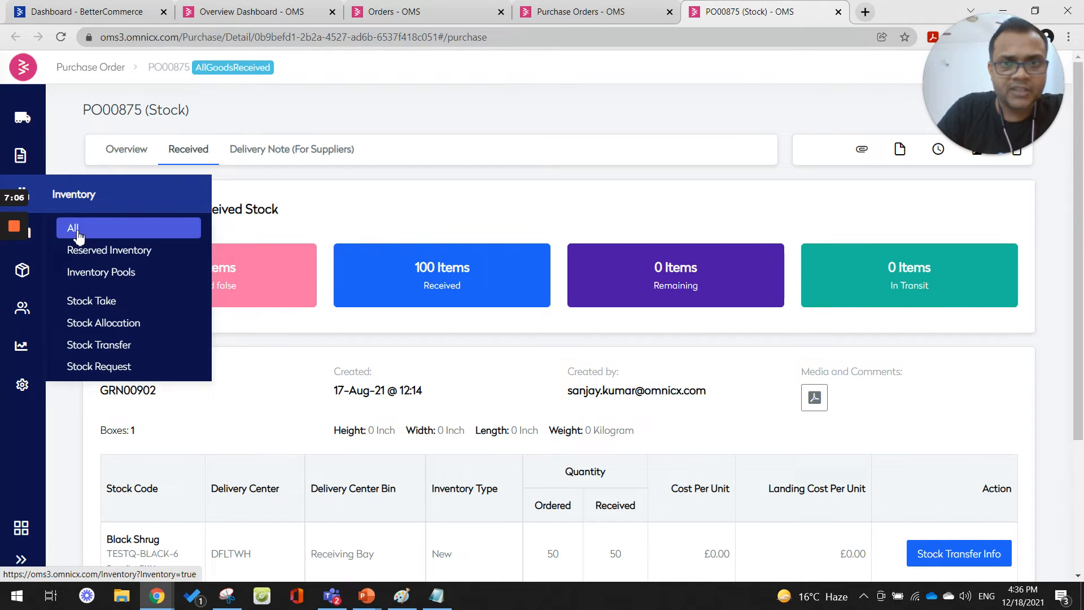
{"action": "left_click", "coordinate": [67, 226], "text": "ctrl"}
{"action": "left_click", "coordinate": [735, 11]}
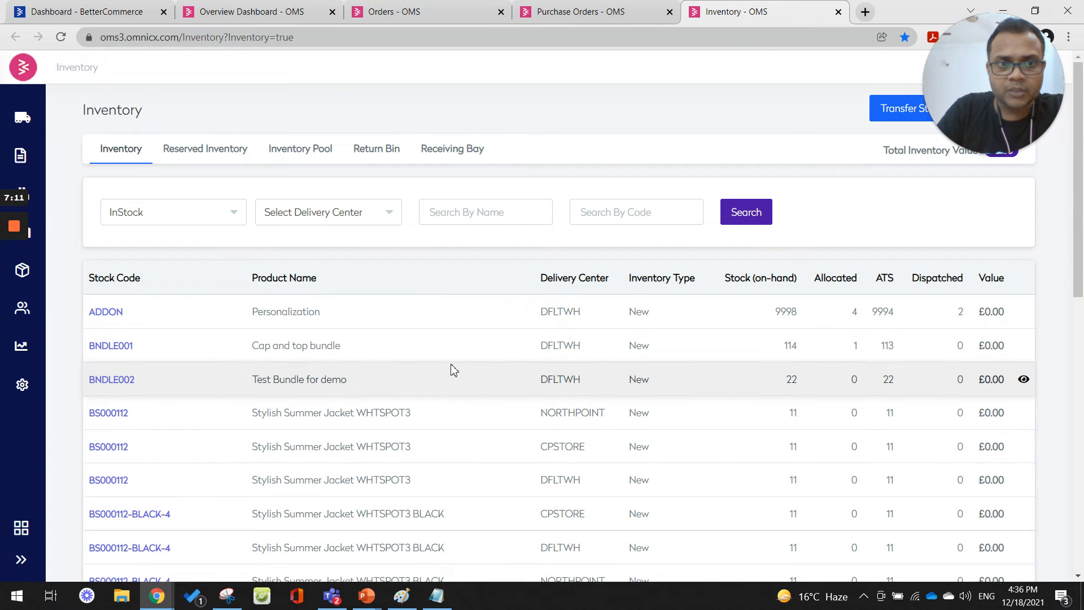
Examine the on-hand, allocated and ATS stock figures for the products at the start of the inventory list
{"action": "scroll", "coordinate": [452, 364], "scroll_direction": "down", "scroll_amount": 1}
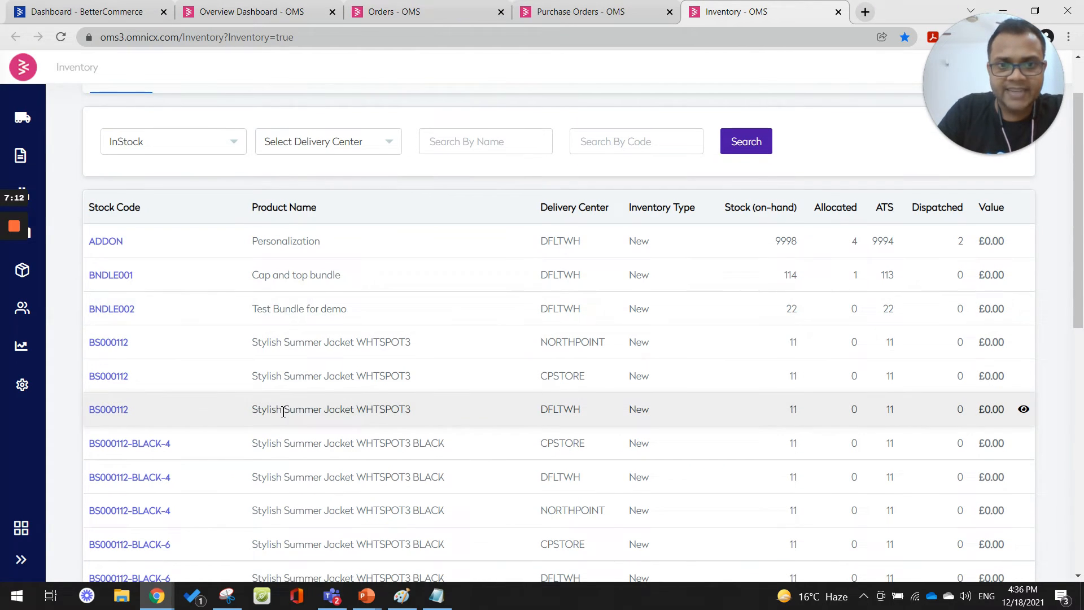
{"action": "scroll", "coordinate": [573, 399], "scroll_direction": "down", "scroll_amount": 1}
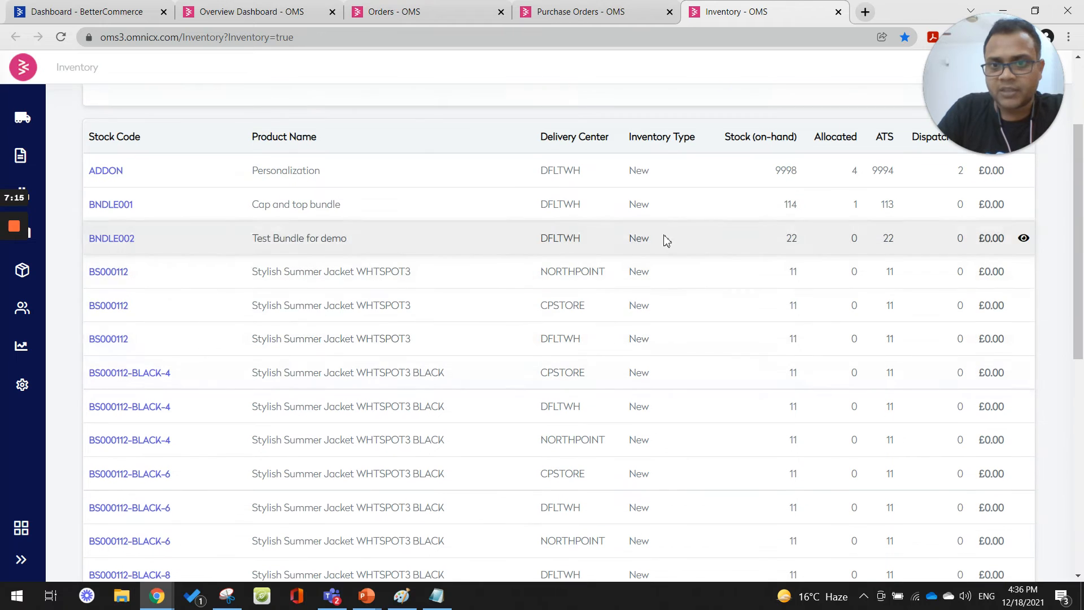
{"action": "scroll", "coordinate": [769, 259], "scroll_direction": "up", "scroll_amount": 1}
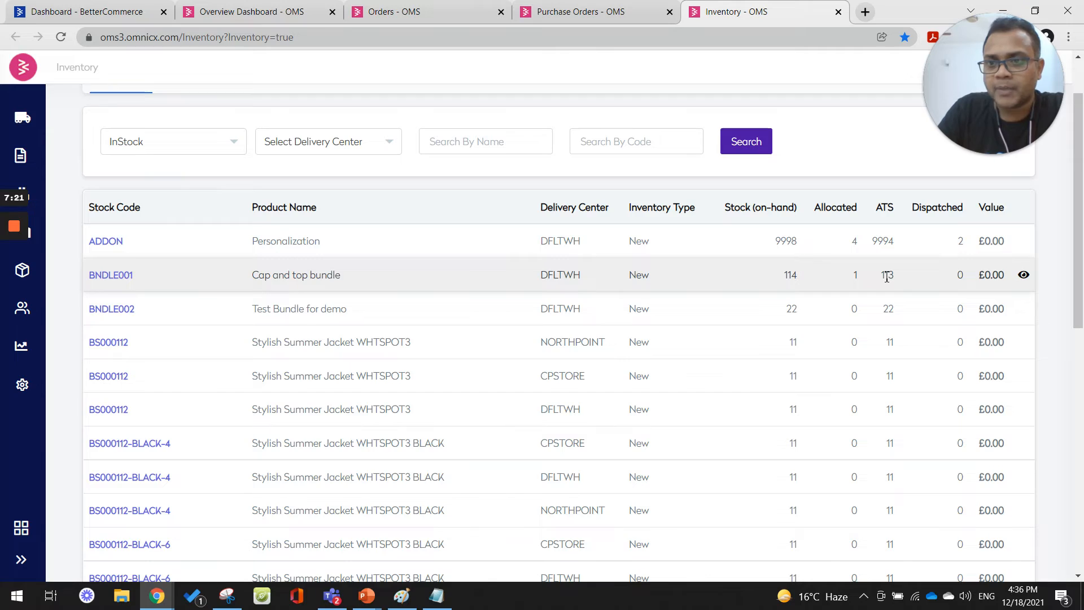
Browse pages 3 and 2 of the inventory list and return to page 1
{"action": "scroll", "coordinate": [886, 282], "scroll_direction": "down", "scroll_amount": 4}
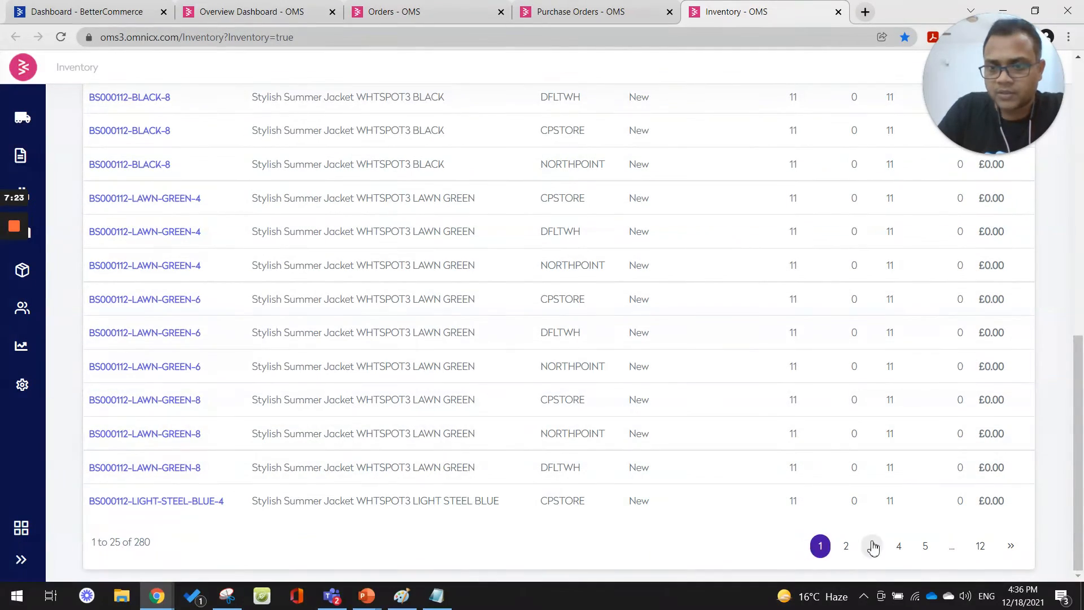
{"action": "left_click", "coordinate": [872, 545]}
{"action": "scroll", "coordinate": [870, 490], "scroll_direction": "up", "scroll_amount": 15}
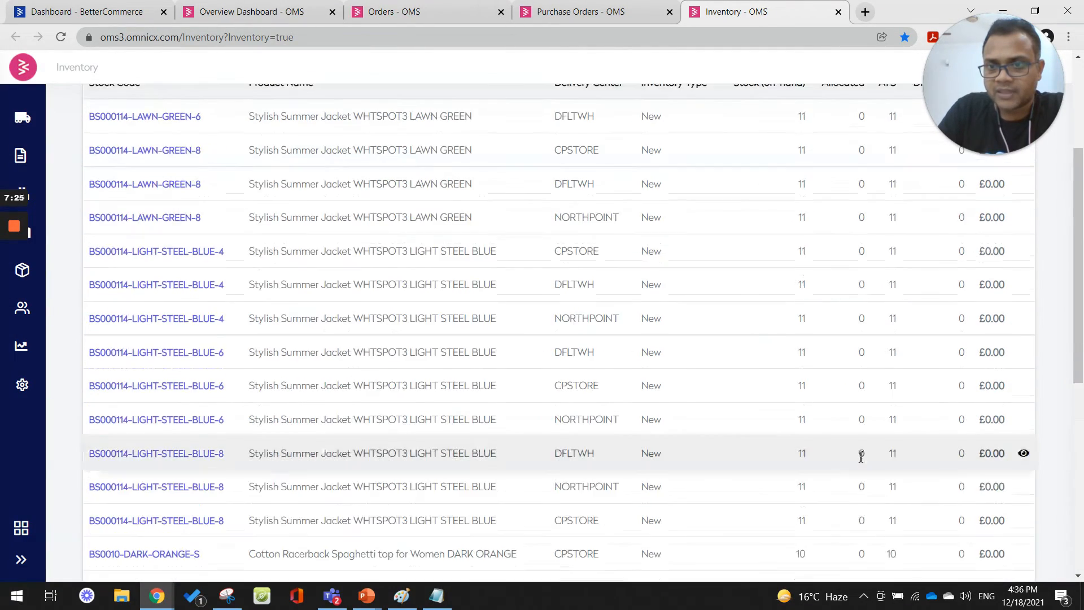
{"action": "scroll", "coordinate": [855, 508], "scroll_direction": "down", "scroll_amount": 10}
{"action": "scroll", "coordinate": [847, 544], "scroll_direction": "down", "scroll_amount": 4}
{"action": "left_click", "coordinate": [845, 545]}
{"action": "scroll", "coordinate": [818, 448], "scroll_direction": "up", "scroll_amount": 8}
{"action": "scroll", "coordinate": [820, 416], "scroll_direction": "up", "scroll_amount": 2}
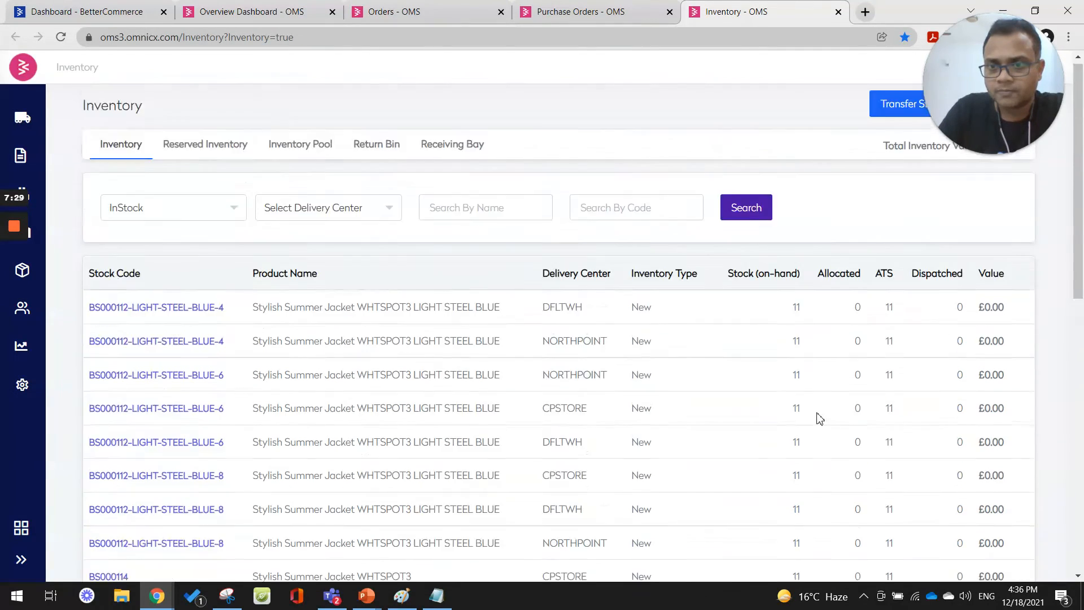
{"action": "scroll", "coordinate": [807, 435], "scroll_direction": "down", "scroll_amount": 10}
{"action": "left_click", "coordinate": [819, 545]}
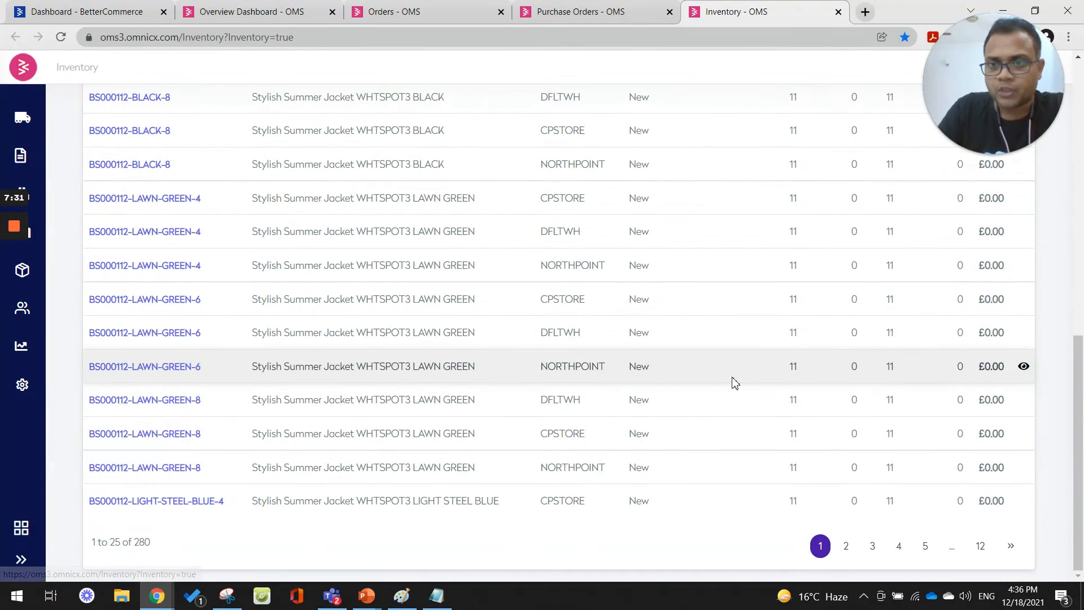
{"action": "scroll", "coordinate": [733, 380], "scroll_direction": "up", "scroll_amount": 10}
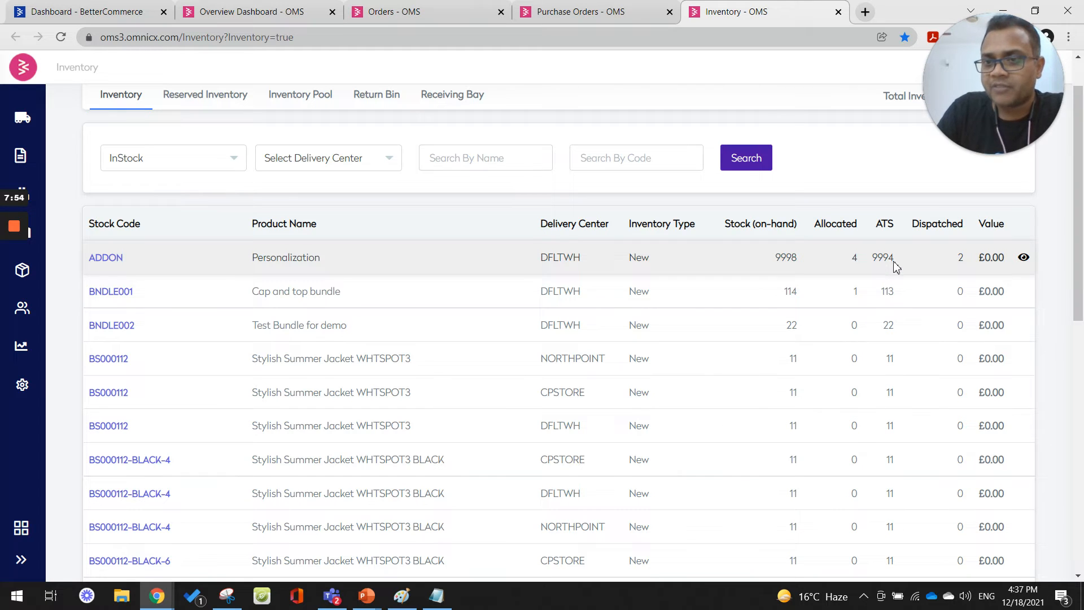
Inspect the ATS figure of the ADDON Personalization item and look over the items listed below it
{"action": "left_click_drag", "start_coordinate": [897, 260], "coordinate": [879, 263]}
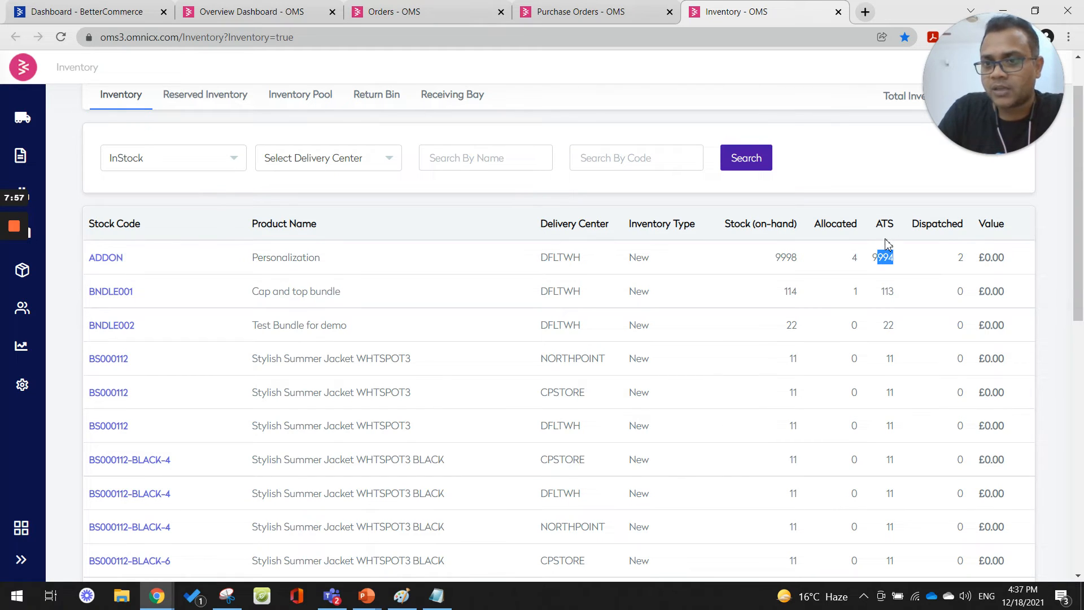
{"action": "left_click", "coordinate": [884, 260]}
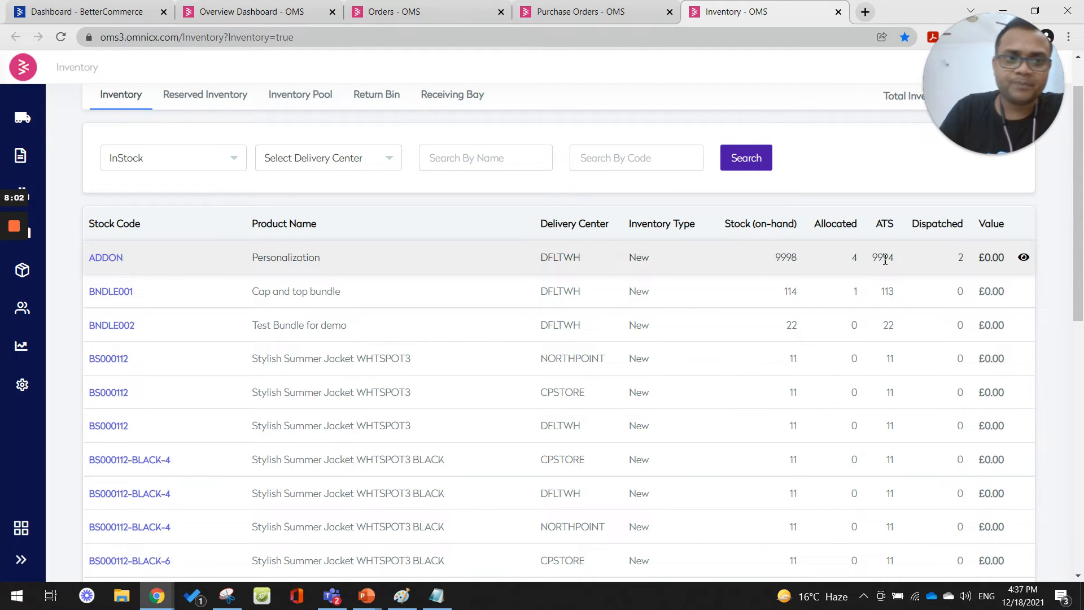
{"action": "scroll", "coordinate": [824, 328], "scroll_direction": "up", "scroll_amount": 1}
{"action": "scroll", "coordinate": [815, 331], "scroll_direction": "down", "scroll_amount": 4}
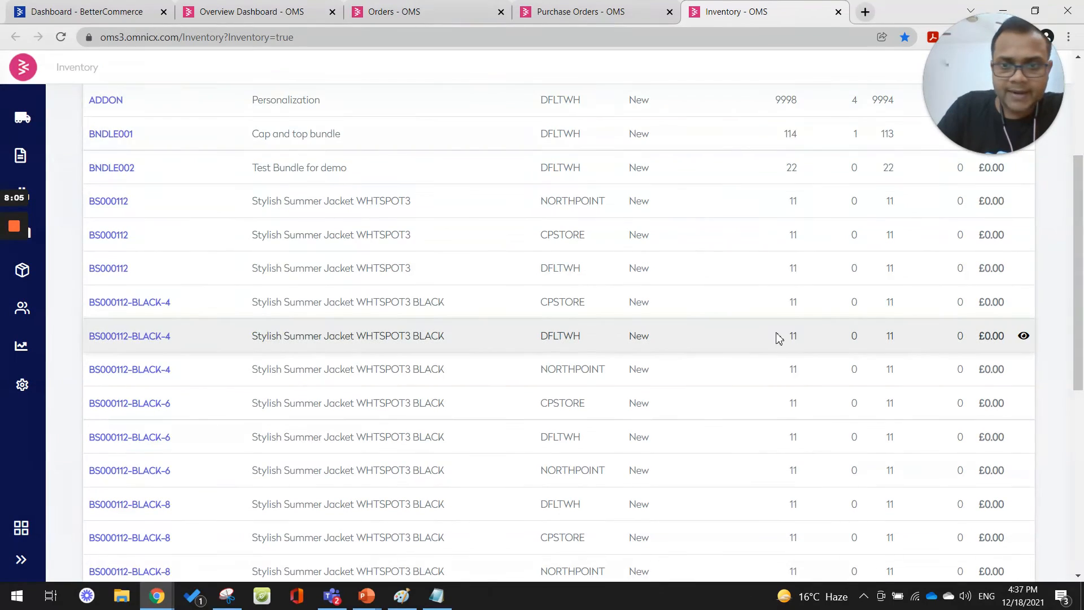
Open the product details of the CPSTORE item BS000112-BLACK-4 from the inventory list in a new tab
{"action": "scroll", "coordinate": [778, 337], "scroll_direction": "down", "scroll_amount": 5}
{"action": "scroll", "coordinate": [777, 337], "scroll_direction": "up", "scroll_amount": 5}
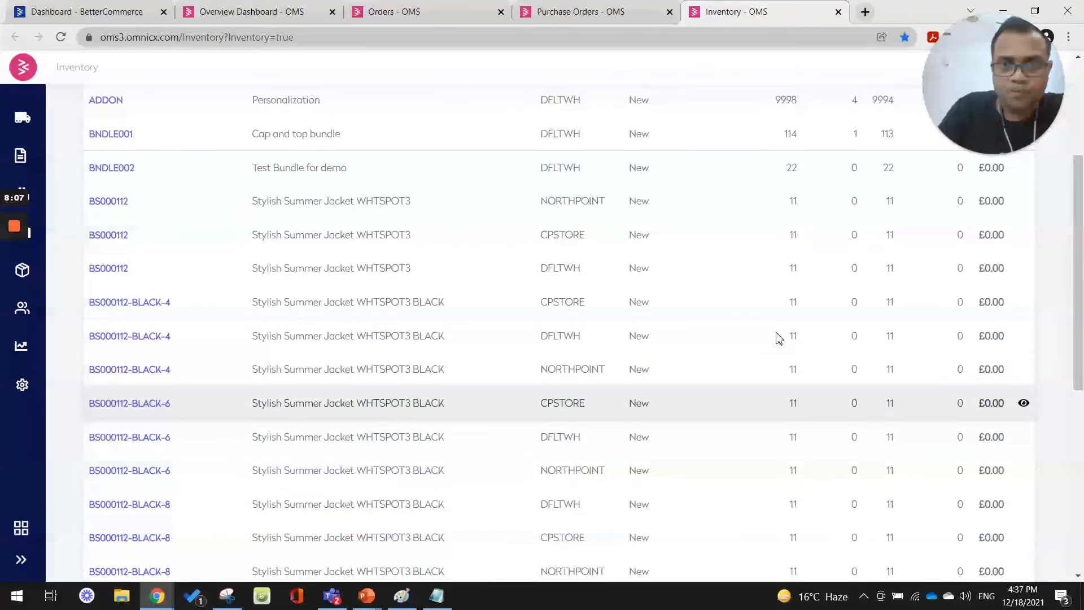
{"action": "scroll", "coordinate": [777, 337], "scroll_direction": "up", "scroll_amount": 3}
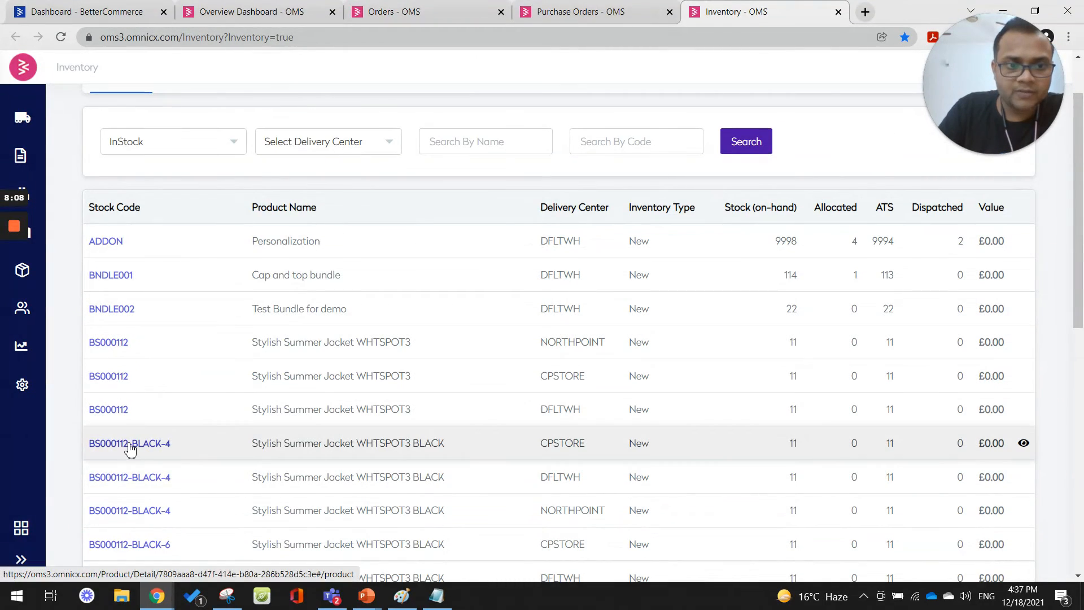
{"action": "left_click", "coordinate": [131, 445], "text": "ctrl"}
{"action": "left_click", "coordinate": [790, 13]}
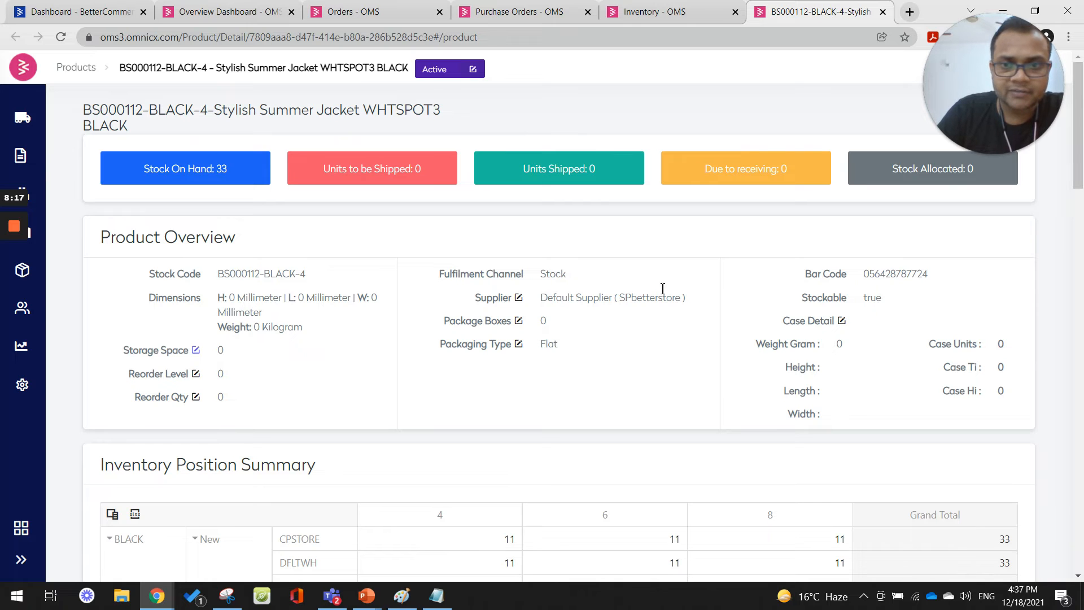
Examine the Inventory Position Summary by colour, size and delivery center, and the Inventory Log of the BS000112-BLACK-4 jacket
{"action": "scroll", "coordinate": [725, 370], "scroll_direction": "down", "scroll_amount": 3}
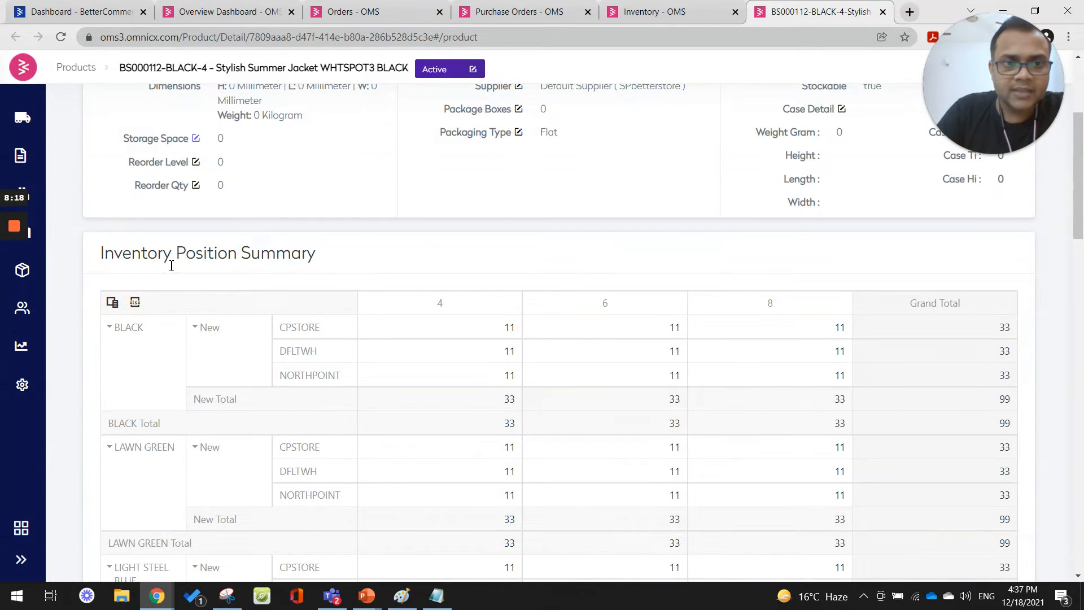
{"action": "scroll", "coordinate": [370, 259], "scroll_direction": "down", "scroll_amount": 2}
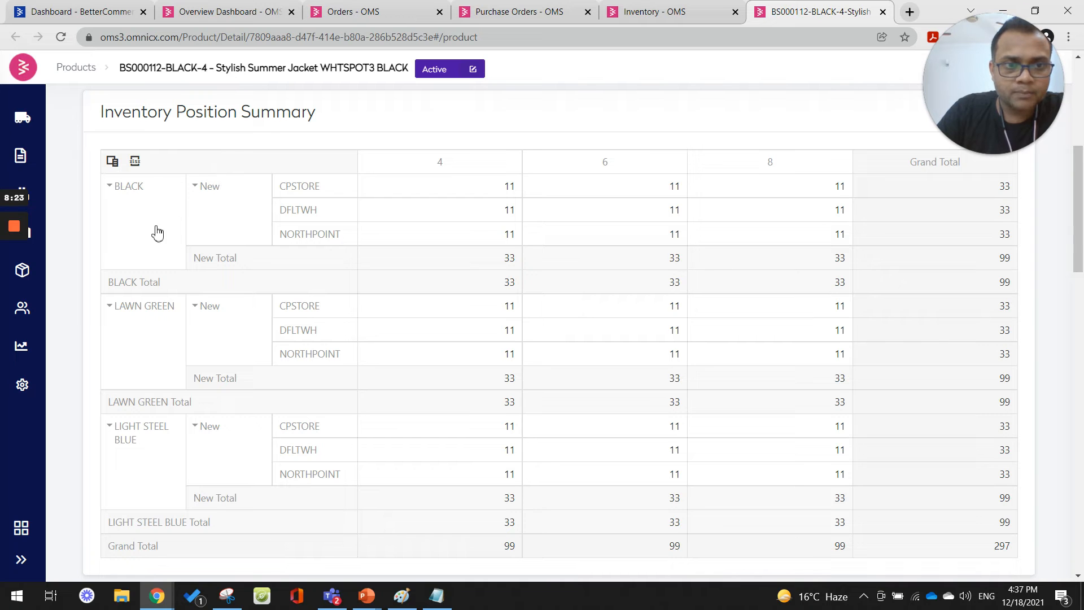
{"action": "scroll", "coordinate": [164, 452], "scroll_direction": "down", "scroll_amount": 3}
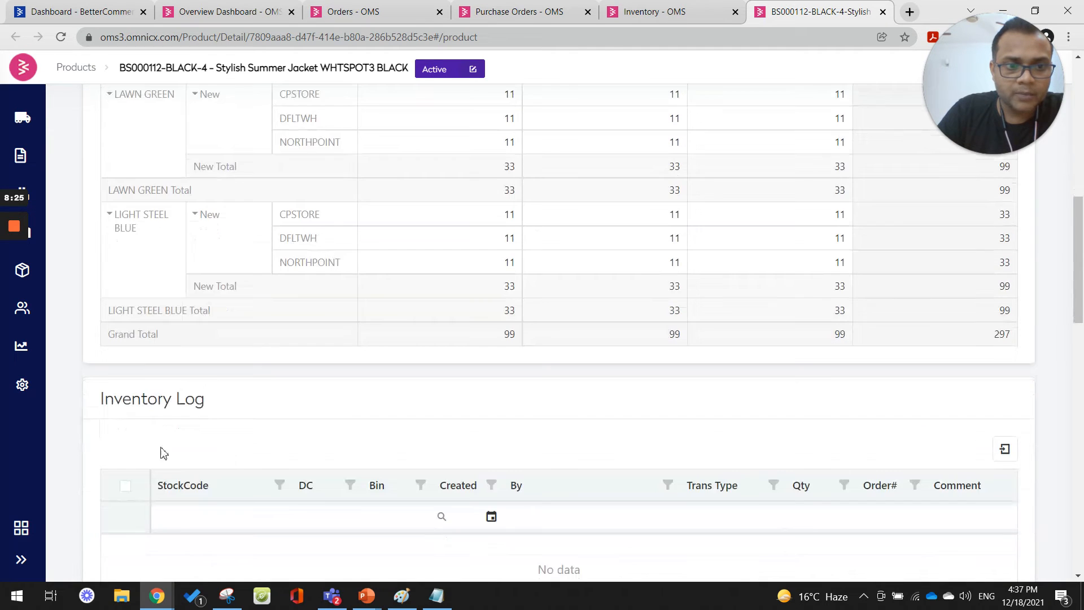
{"action": "scroll", "coordinate": [177, 287], "scroll_direction": "up", "scroll_amount": 2}
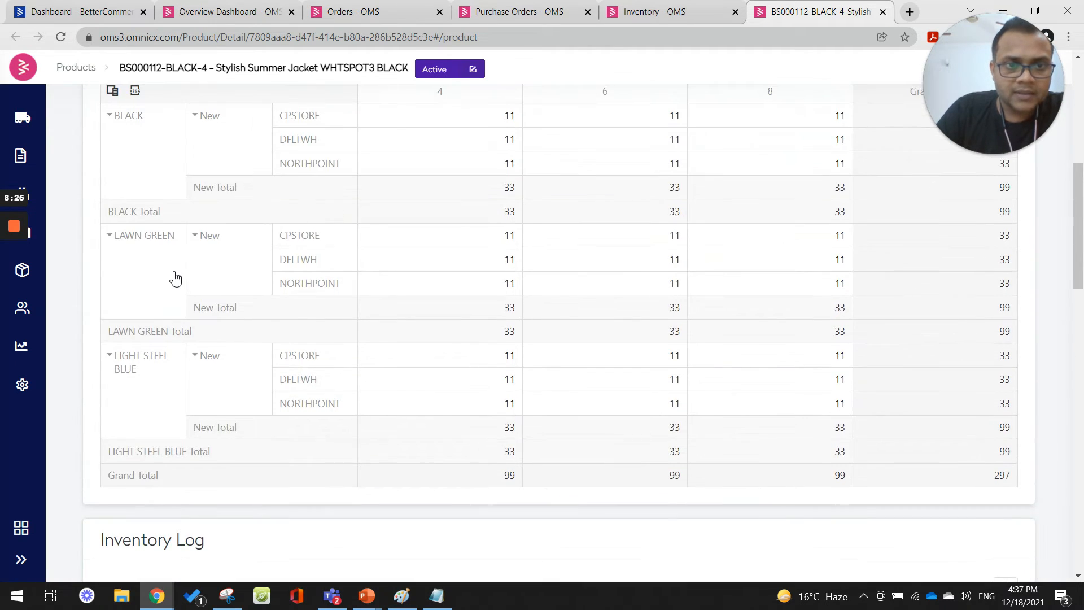
{"action": "scroll", "coordinate": [175, 278], "scroll_direction": "up", "scroll_amount": 1}
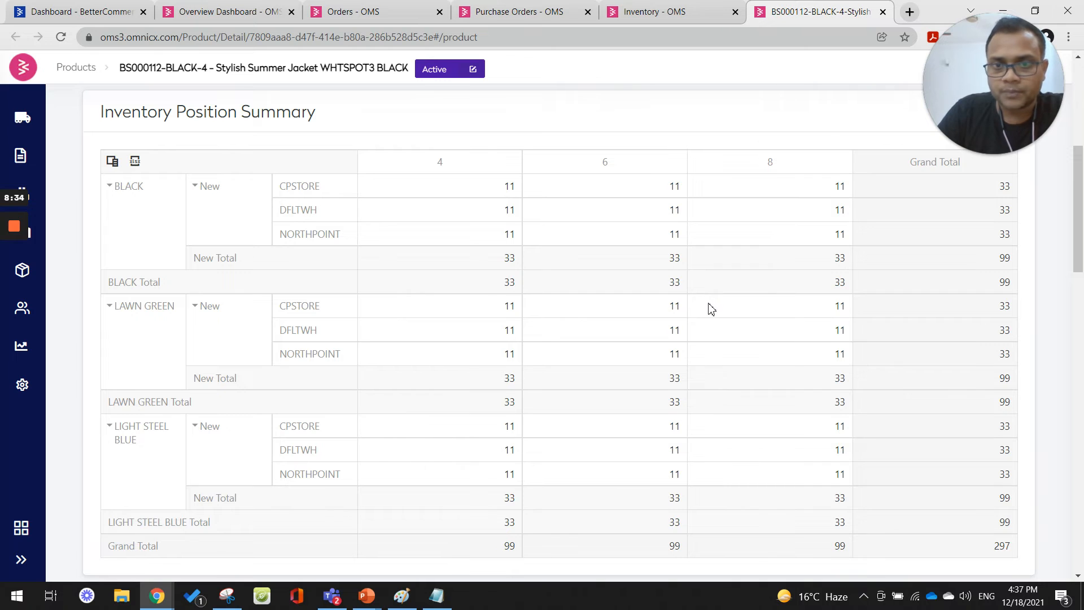
{"action": "scroll", "coordinate": [706, 308], "scroll_direction": "down", "scroll_amount": 3}
{"action": "scroll", "coordinate": [663, 328], "scroll_direction": "down", "scroll_amount": 3}
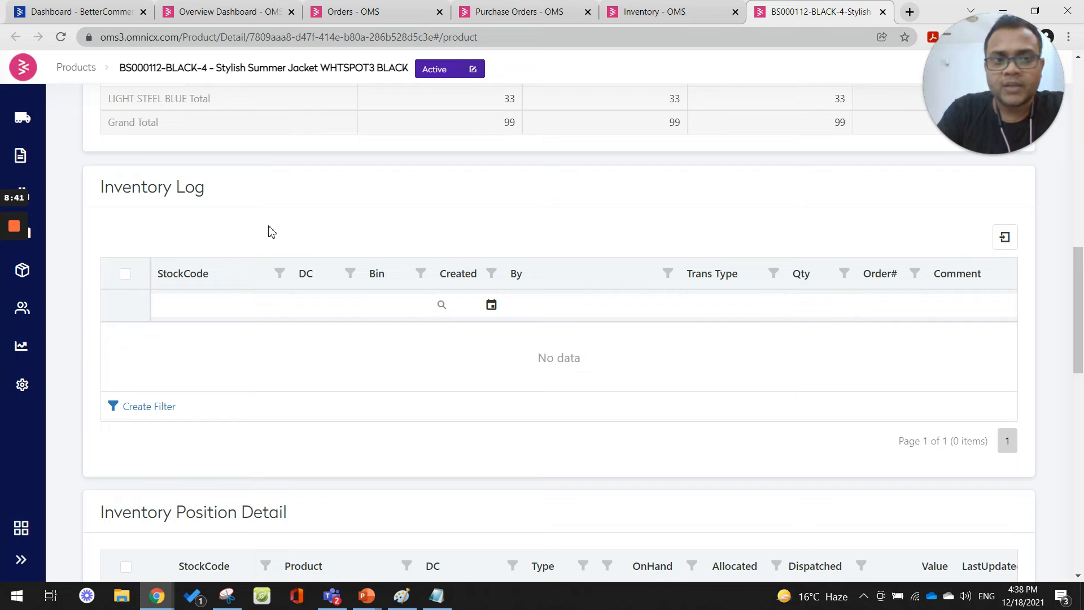
Return to the inventory list, browse to page 4 and open the product details of BS002-ORANGE-L
{"action": "left_click", "coordinate": [604, 17]}
{"action": "scroll", "coordinate": [733, 353], "scroll_direction": "down", "scroll_amount": 10}
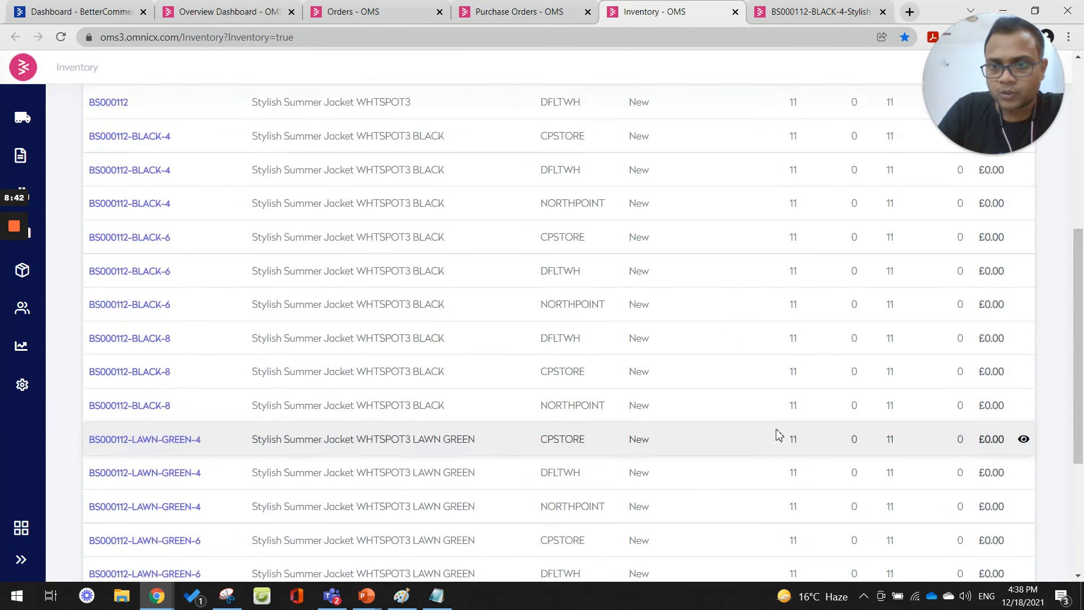
{"action": "left_click", "coordinate": [846, 545]}
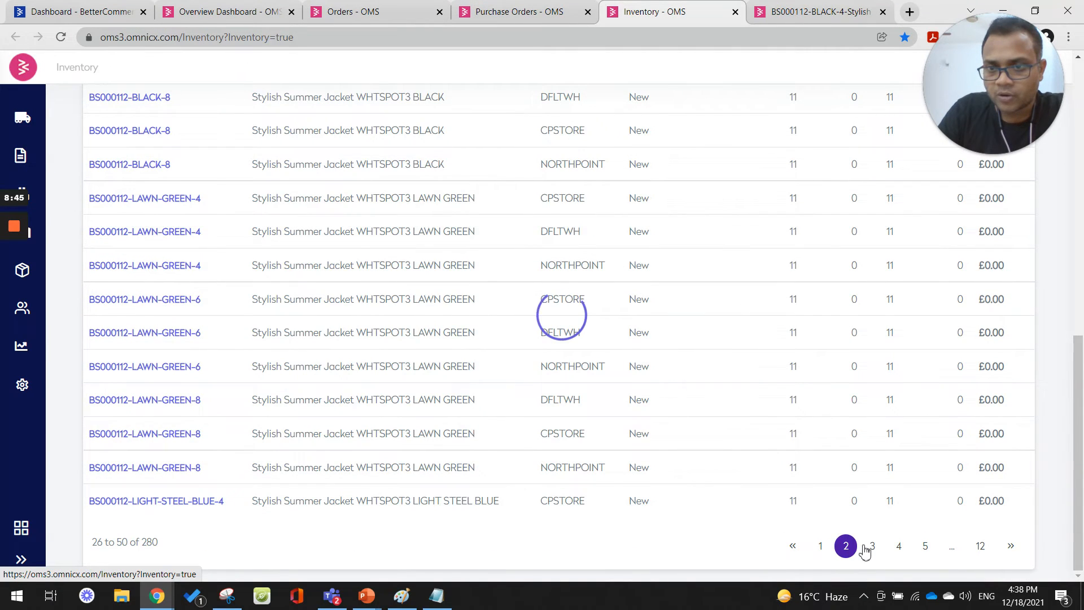
{"action": "left_click", "coordinate": [873, 547]}
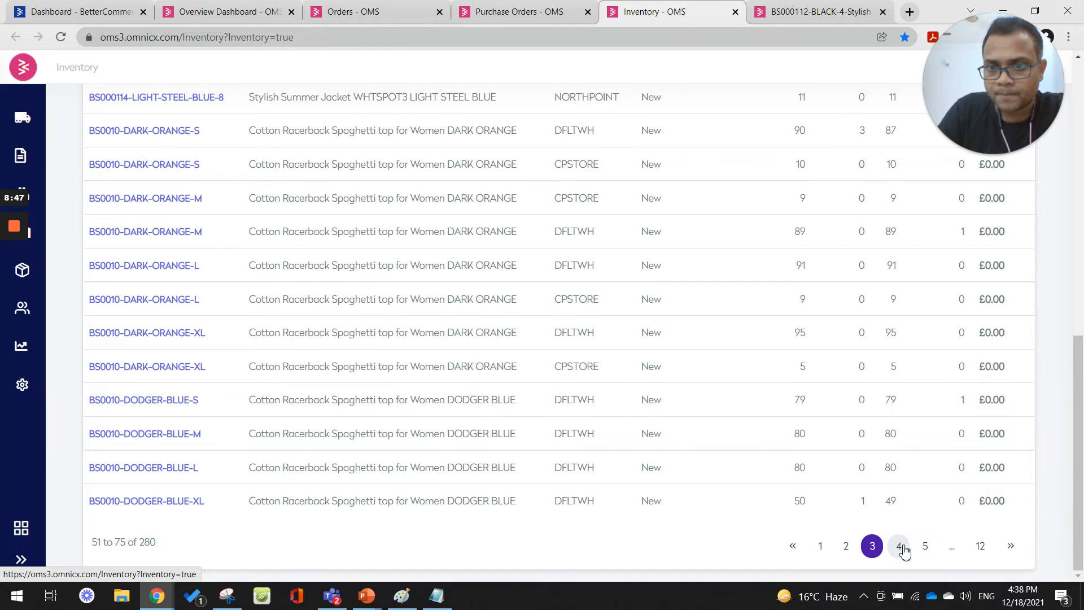
{"action": "left_click", "coordinate": [899, 546]}
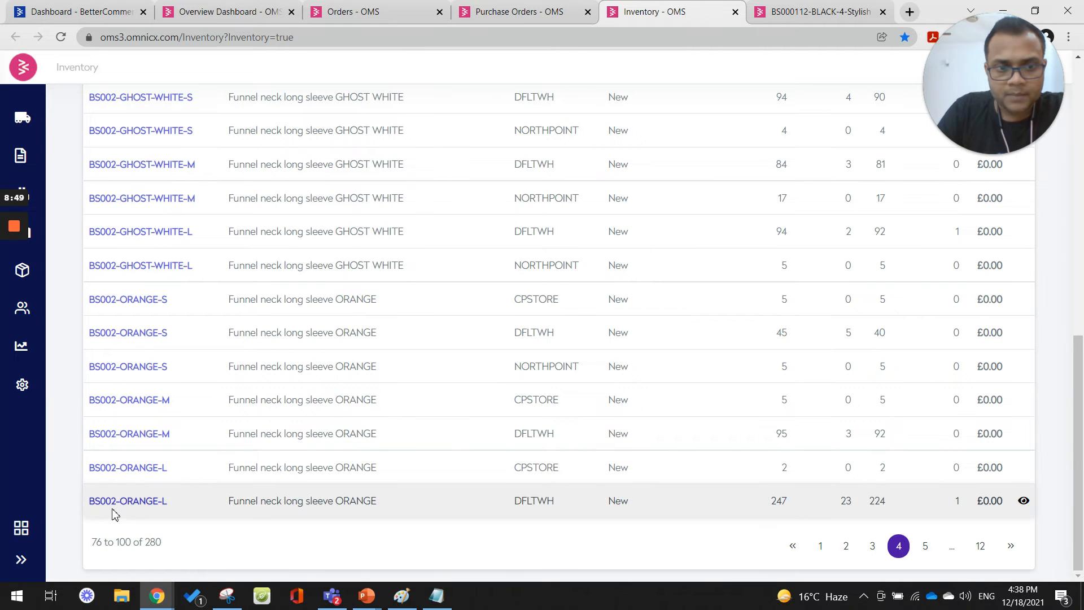
{"action": "left_click", "coordinate": [117, 510]}
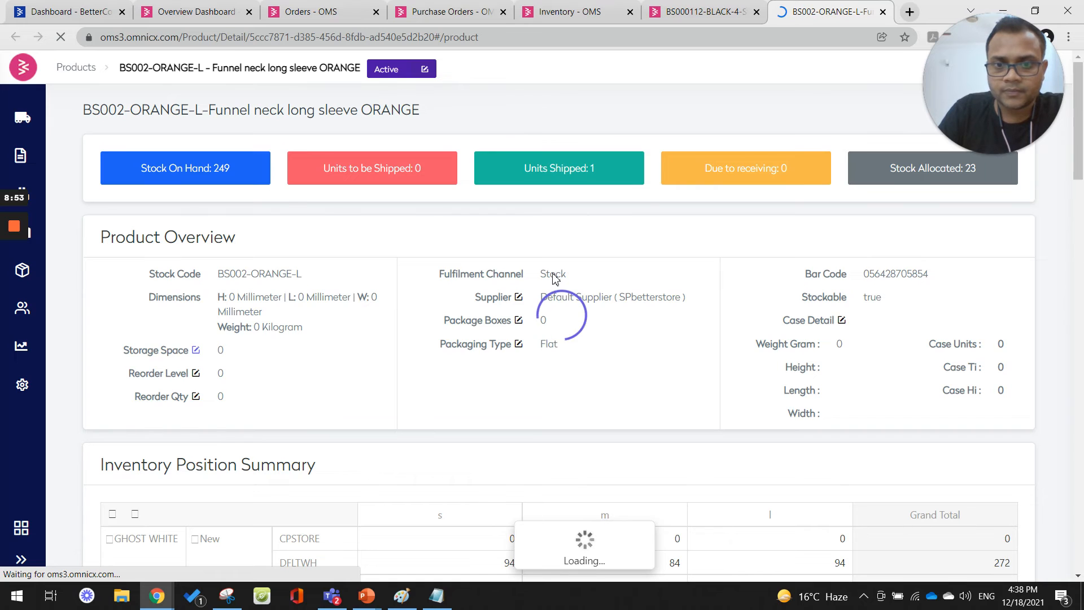
Examine the transaction types, quantities and order numbers in the Inventory Log of BS002-ORANGE-L
{"action": "scroll", "coordinate": [553, 277], "scroll_direction": "down", "scroll_amount": 2}
{"action": "scroll", "coordinate": [553, 277], "scroll_direction": "down", "scroll_amount": 10}
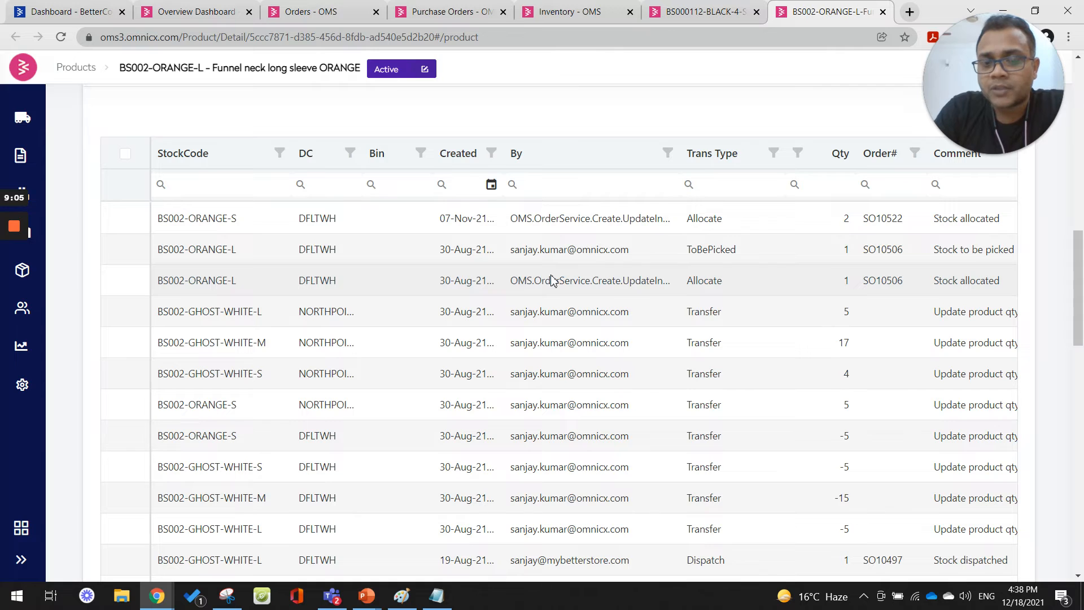
{"action": "scroll", "coordinate": [552, 279], "scroll_direction": "down", "scroll_amount": 5}
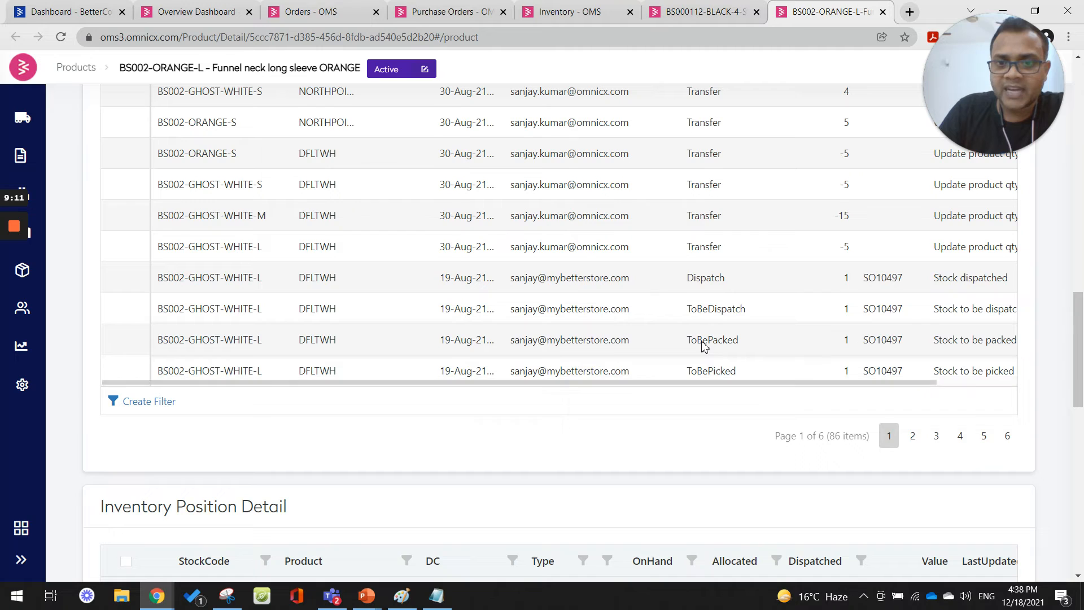
{"action": "scroll", "coordinate": [701, 341], "scroll_direction": "up", "scroll_amount": 1}
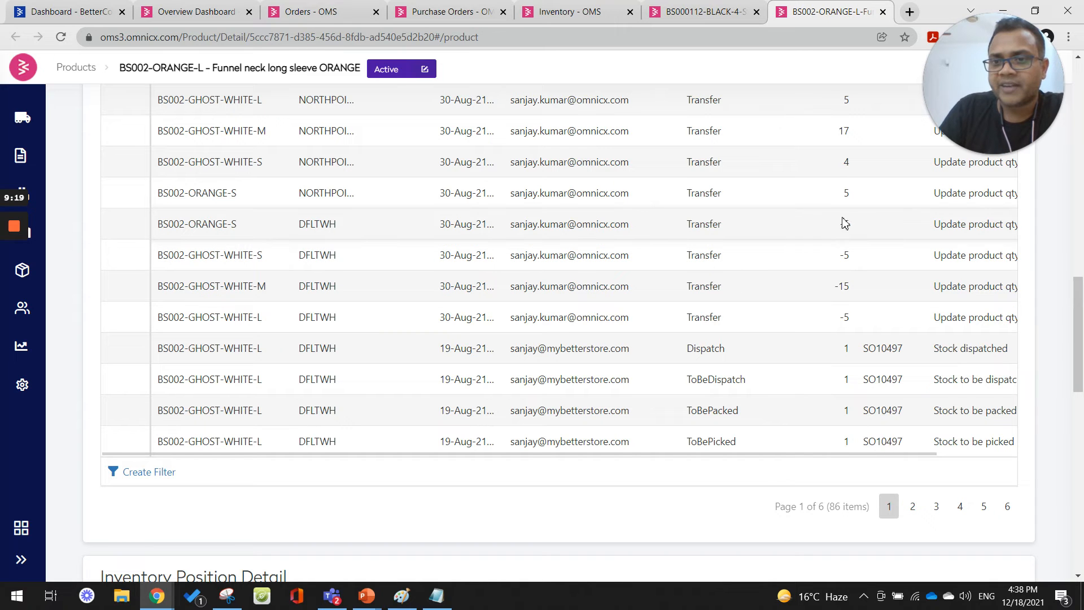
{"action": "scroll", "coordinate": [787, 243], "scroll_direction": "up", "scroll_amount": 1}
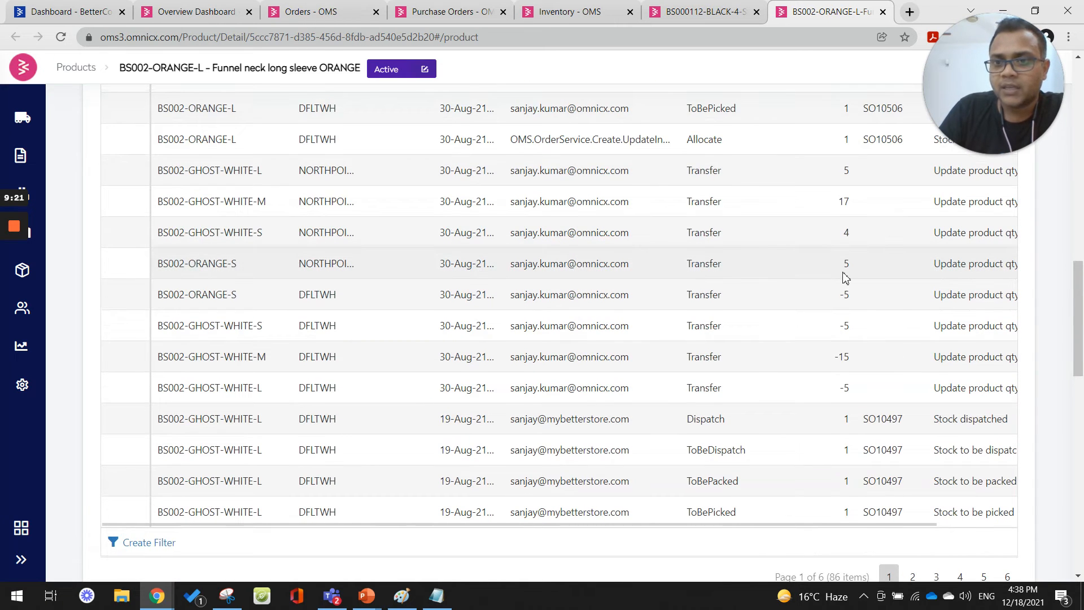
{"action": "scroll", "coordinate": [845, 277], "scroll_direction": "up", "scroll_amount": 1}
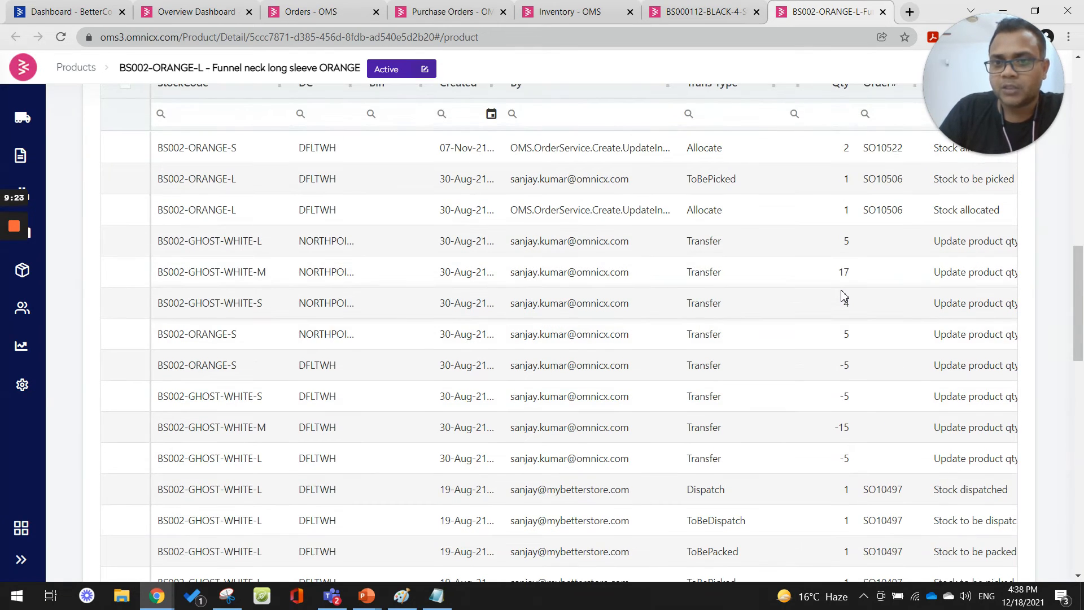
{"action": "scroll", "coordinate": [844, 293], "scroll_direction": "up", "scroll_amount": 1}
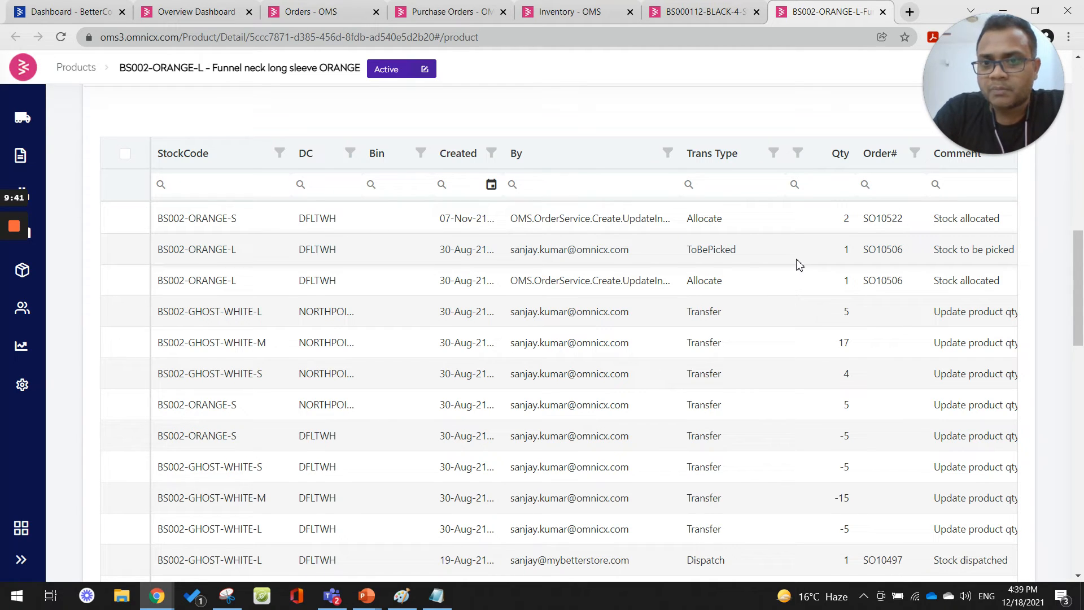
Look over the Inventory Position Detail and Suppliers sections of BS002-ORANGE-L and return to the product overview
{"action": "scroll", "coordinate": [799, 265], "scroll_direction": "down", "scroll_amount": 12}
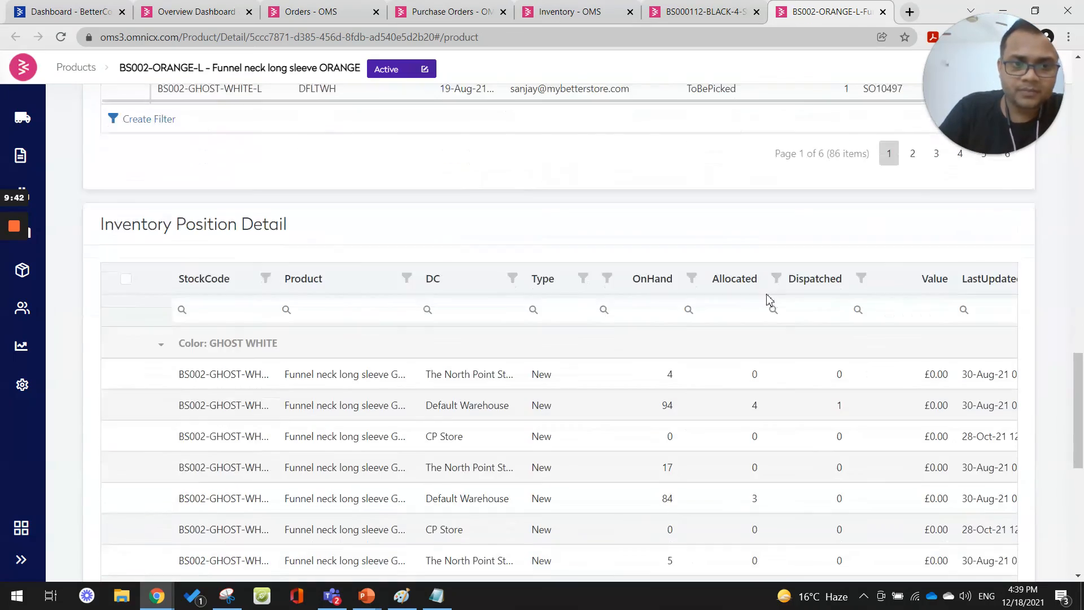
{"action": "scroll", "coordinate": [769, 300], "scroll_direction": "down", "scroll_amount": 10}
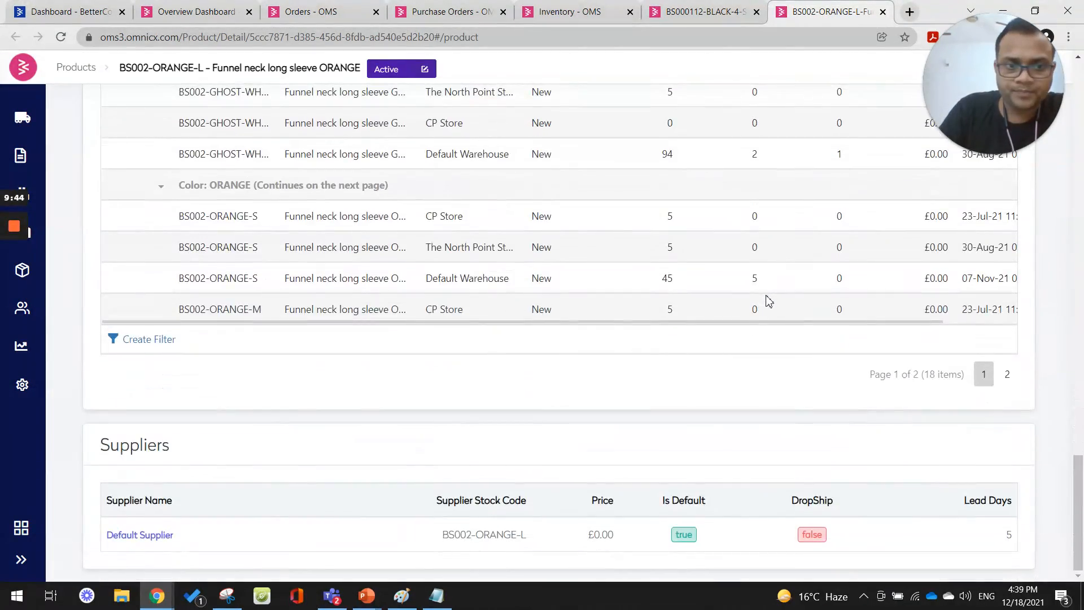
{"action": "key", "text": "Home"}
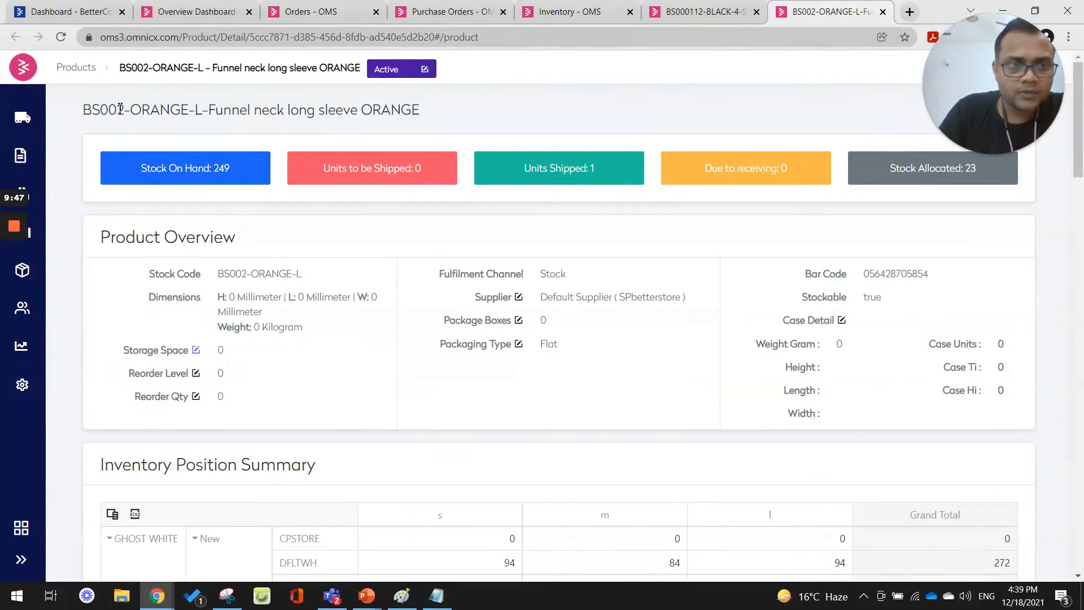
Open the Stock Take list in a new tab and view the stocktake file upload options, closing them without uploading
{"action": "mouse_move", "coordinate": [19, 163]}
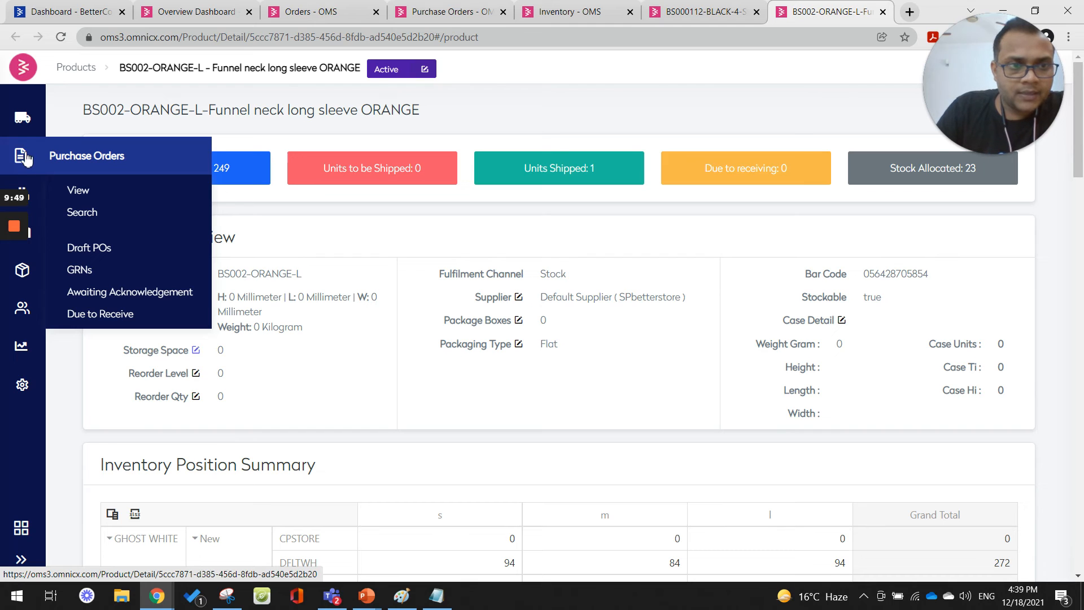
{"action": "mouse_move", "coordinate": [20, 194]}
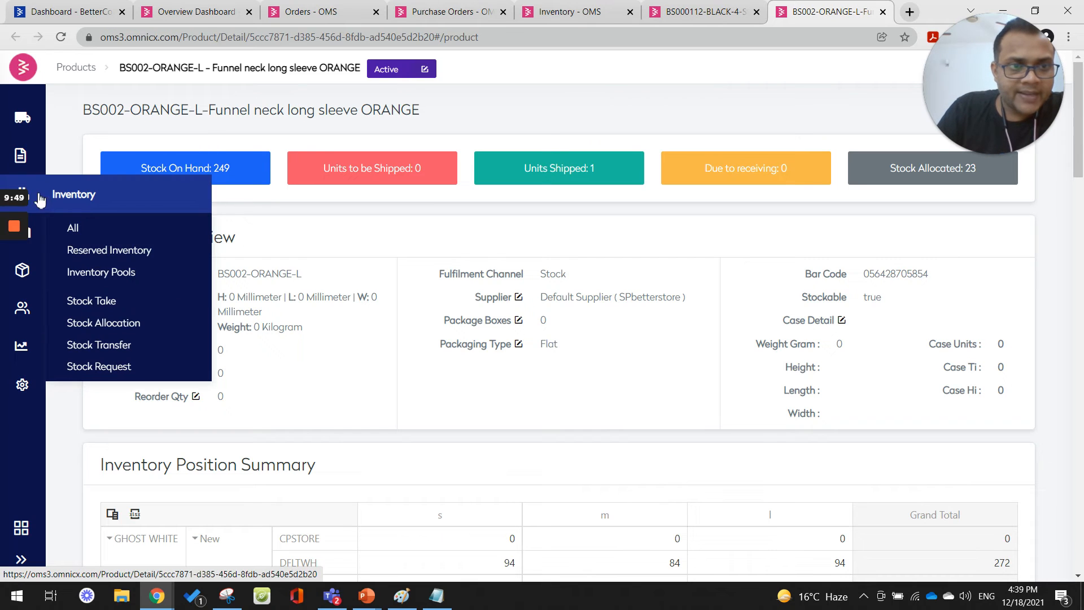
{"action": "middle_click", "coordinate": [106, 306]}
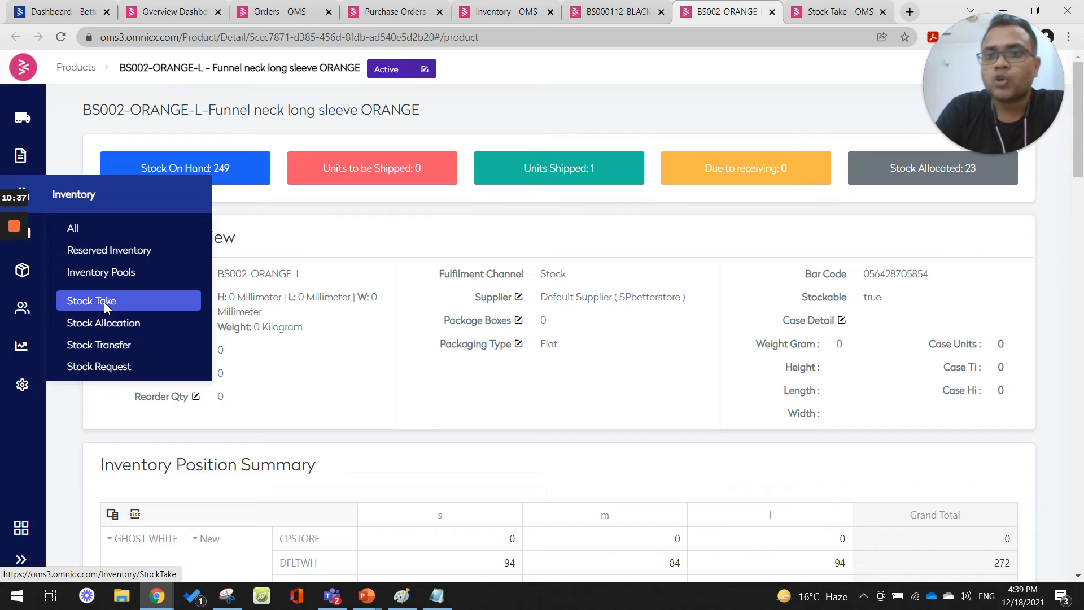
{"action": "left_click", "coordinate": [842, 12]}
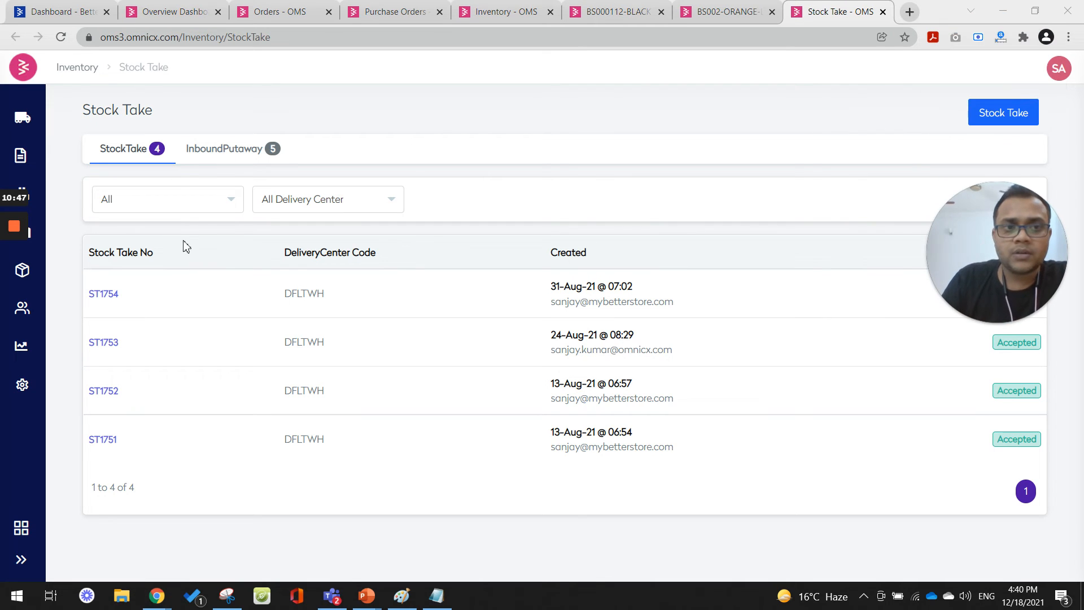
{"action": "left_click", "coordinate": [1001, 121]}
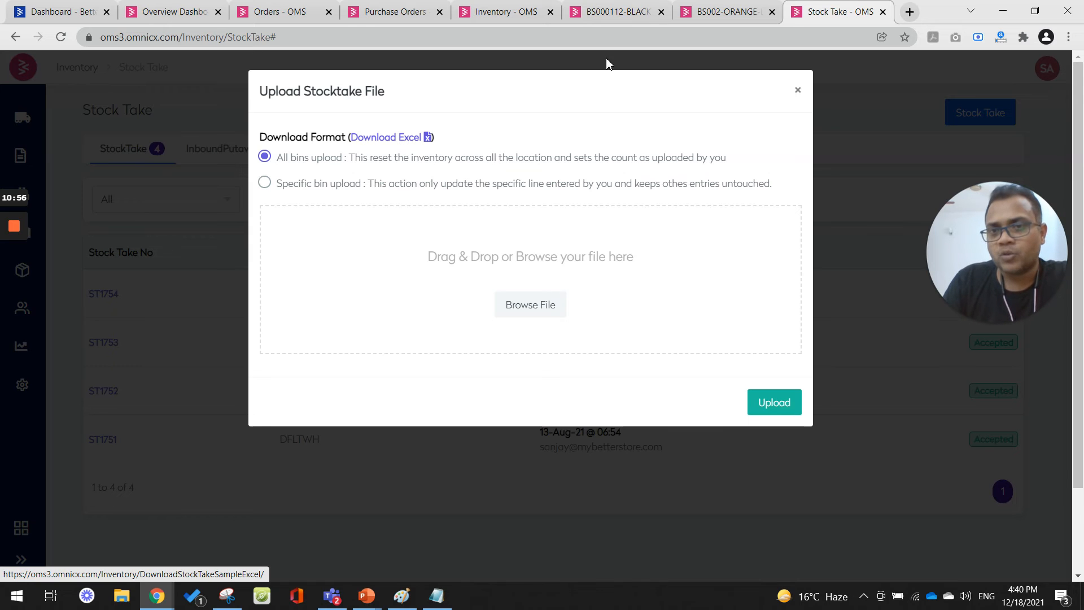
{"action": "left_click", "coordinate": [800, 90]}
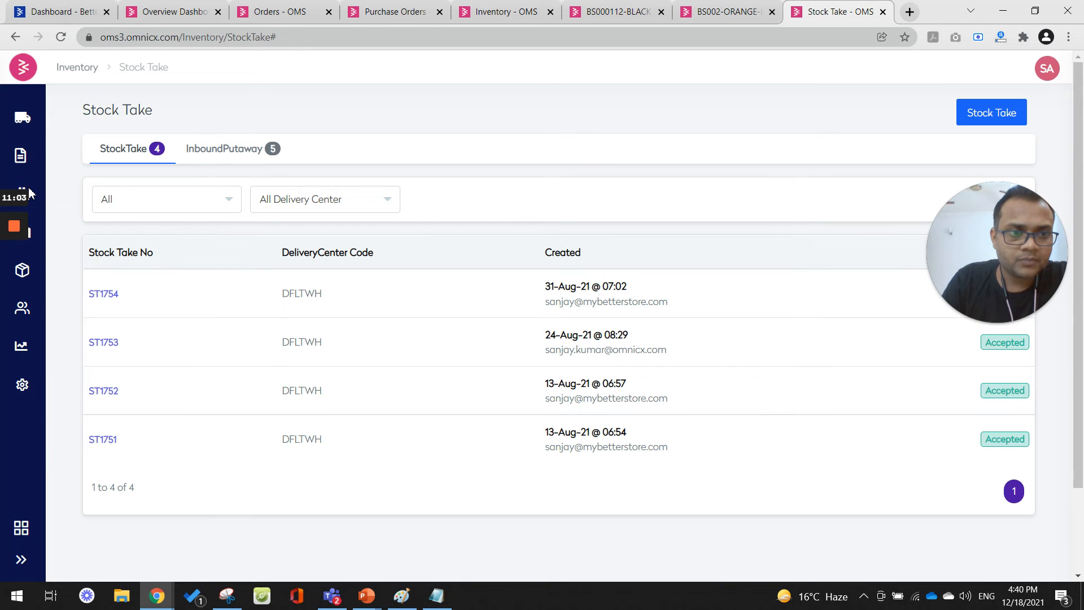
Open the Delivery Centers list in a new tab and switch to it
{"action": "mouse_move", "coordinate": [37, 200]}
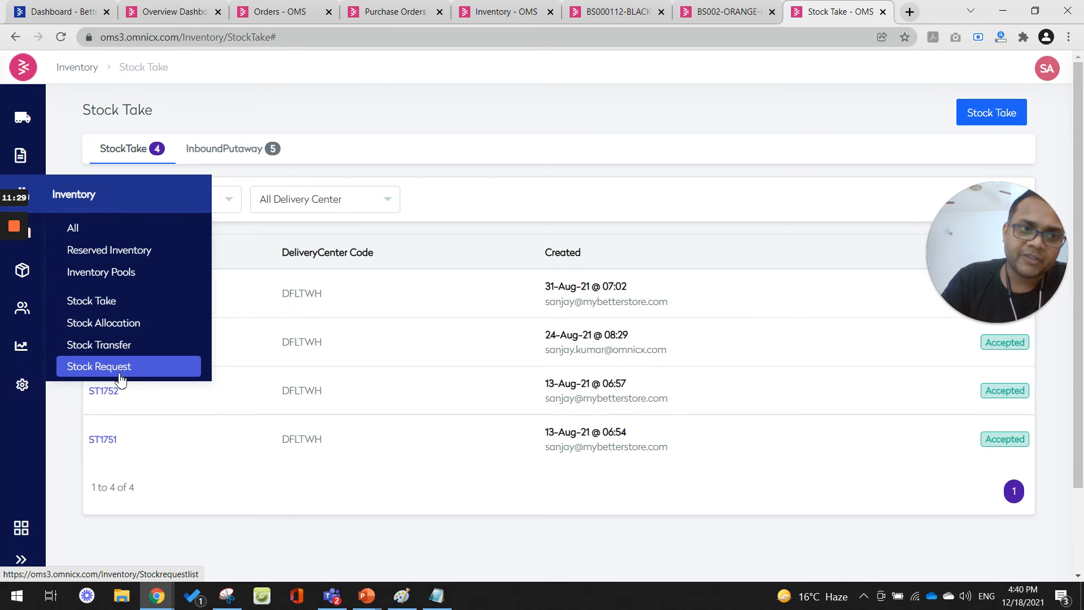
{"action": "mouse_move", "coordinate": [41, 236]}
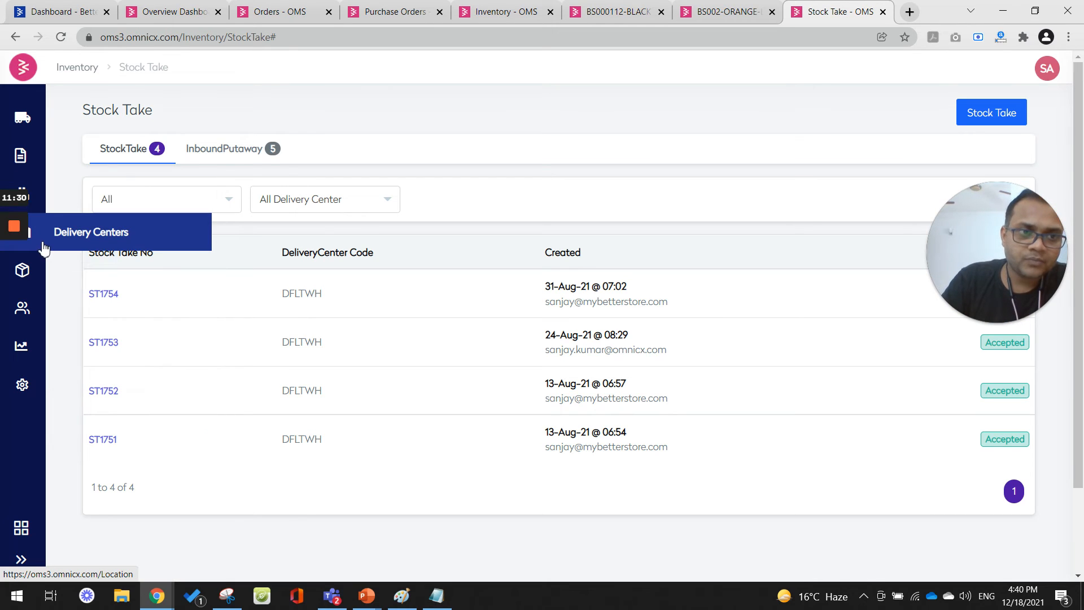
{"action": "left_click", "coordinate": [100, 249], "text": "ctrl"}
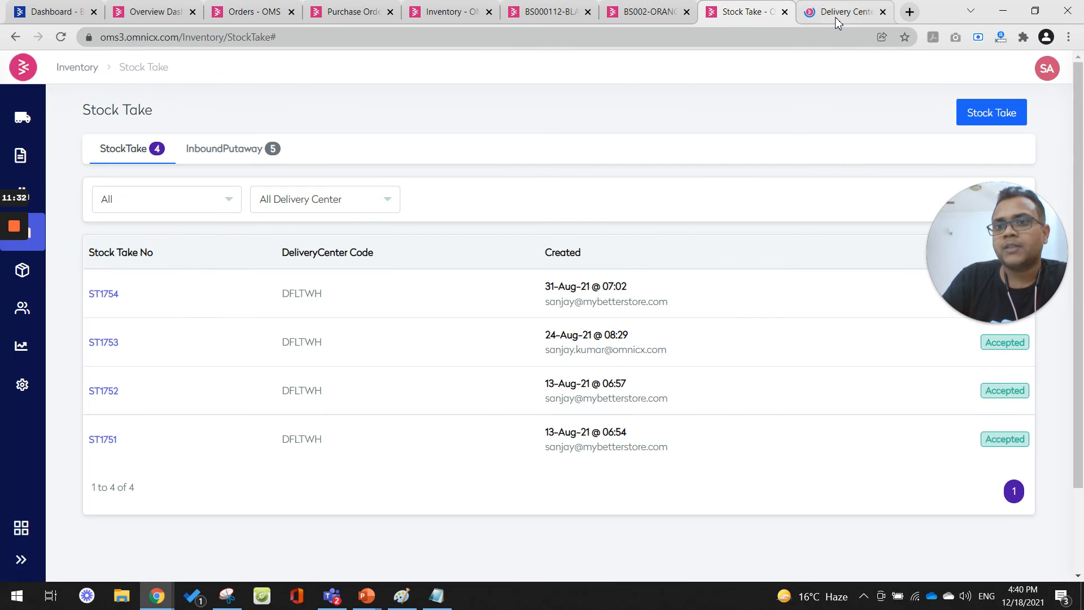
{"action": "left_click", "coordinate": [835, 17]}
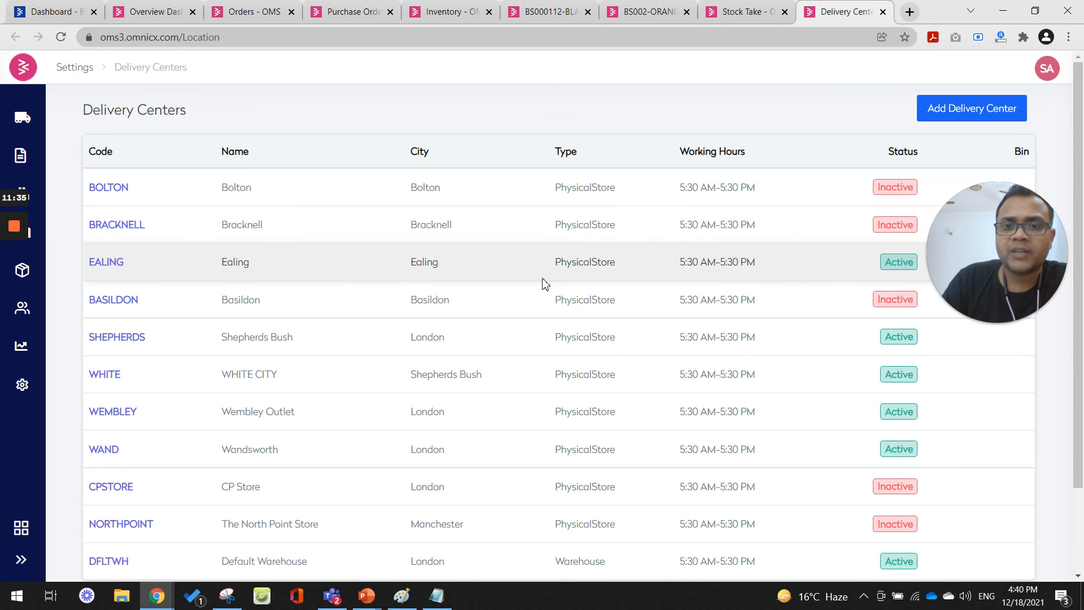
View the form for adding a delivery center and its type options, closing it without saving
{"action": "left_click", "coordinate": [983, 113]}
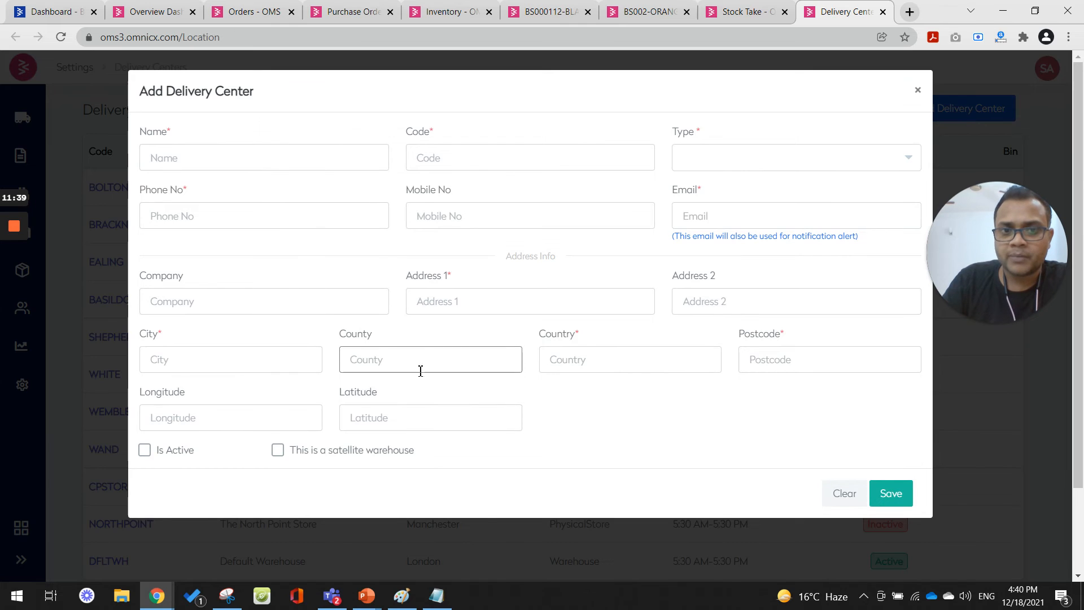
{"action": "left_click", "coordinate": [737, 163]}
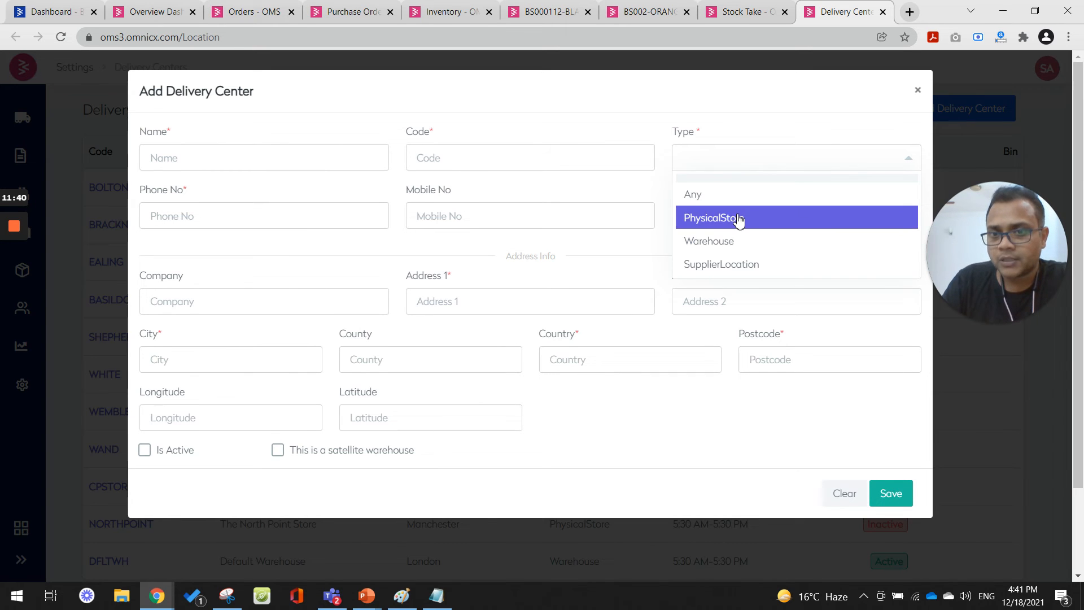
{"action": "left_click", "coordinate": [917, 90]}
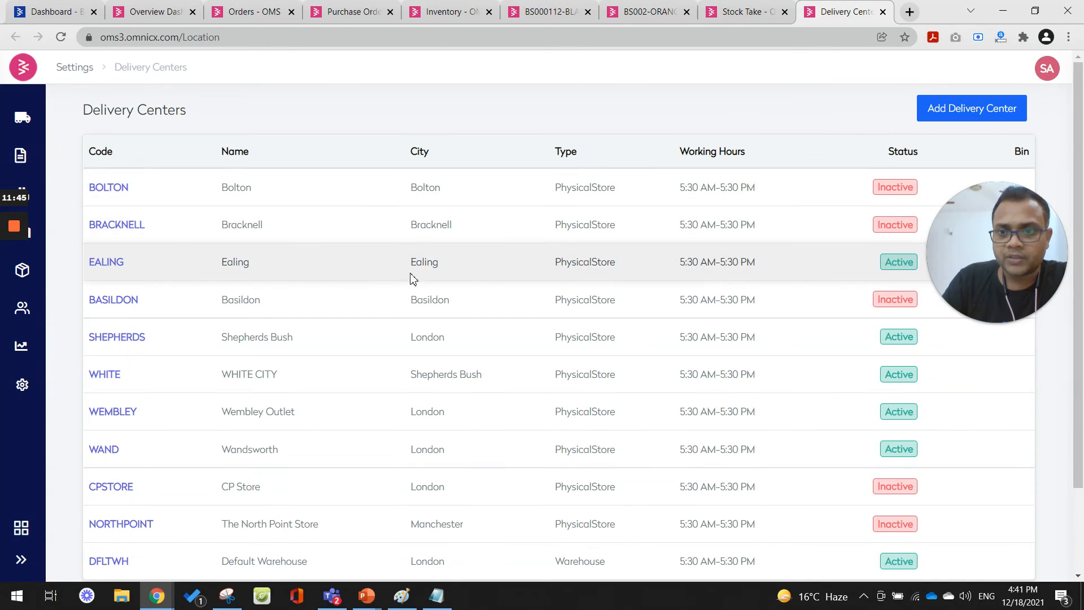
Open the Default Warehouse details and its bins in new tabs, and look over the bins' types, capacities and usage
{"action": "scroll", "coordinate": [410, 277], "scroll_direction": "down", "scroll_amount": 2}
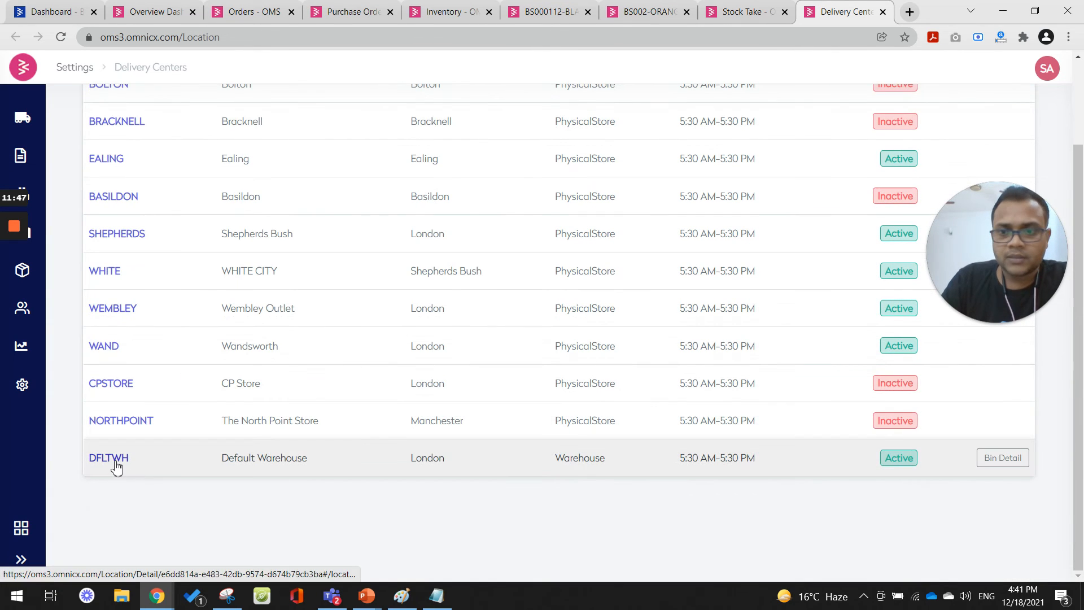
{"action": "middle_click", "coordinate": [116, 467]}
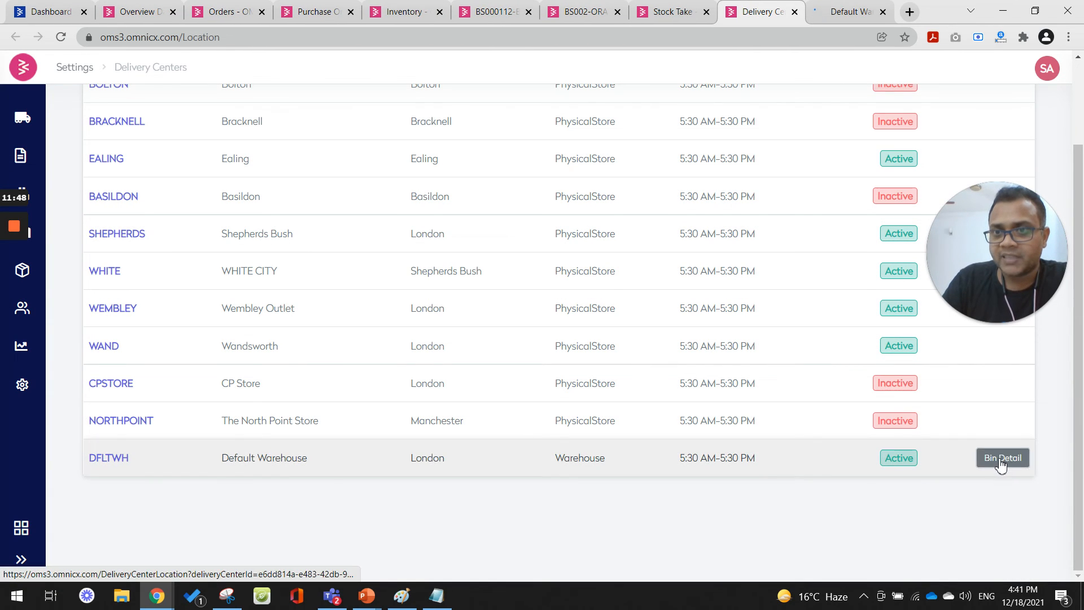
{"action": "middle_click", "coordinate": [1000, 464]}
{"action": "left_click", "coordinate": [854, 13]}
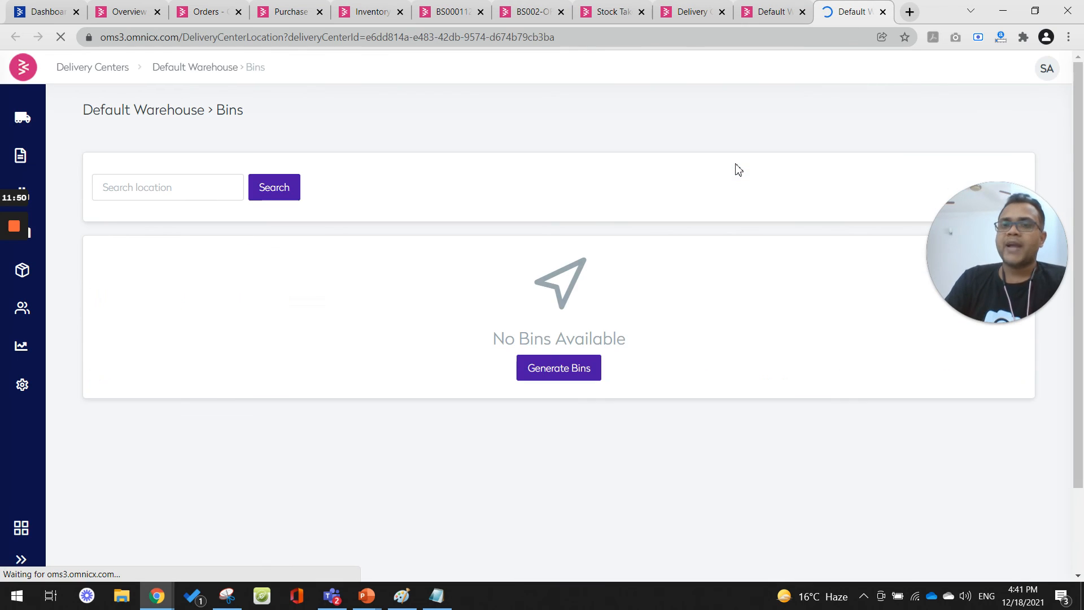
{"action": "scroll", "coordinate": [530, 257], "scroll_direction": "down", "scroll_amount": 5}
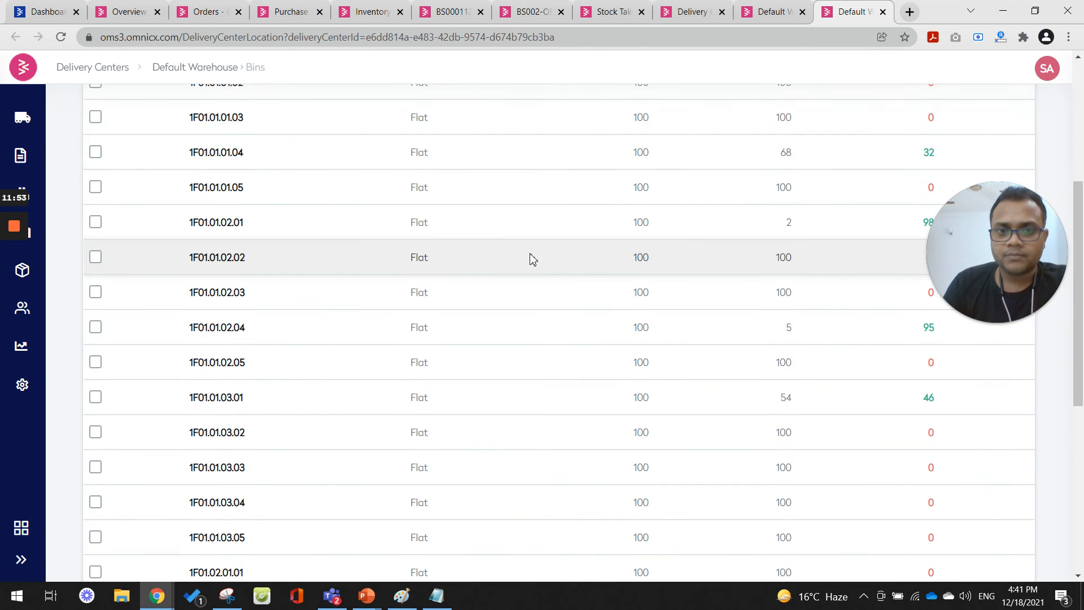
{"action": "scroll", "coordinate": [530, 257], "scroll_direction": "down", "scroll_amount": 2}
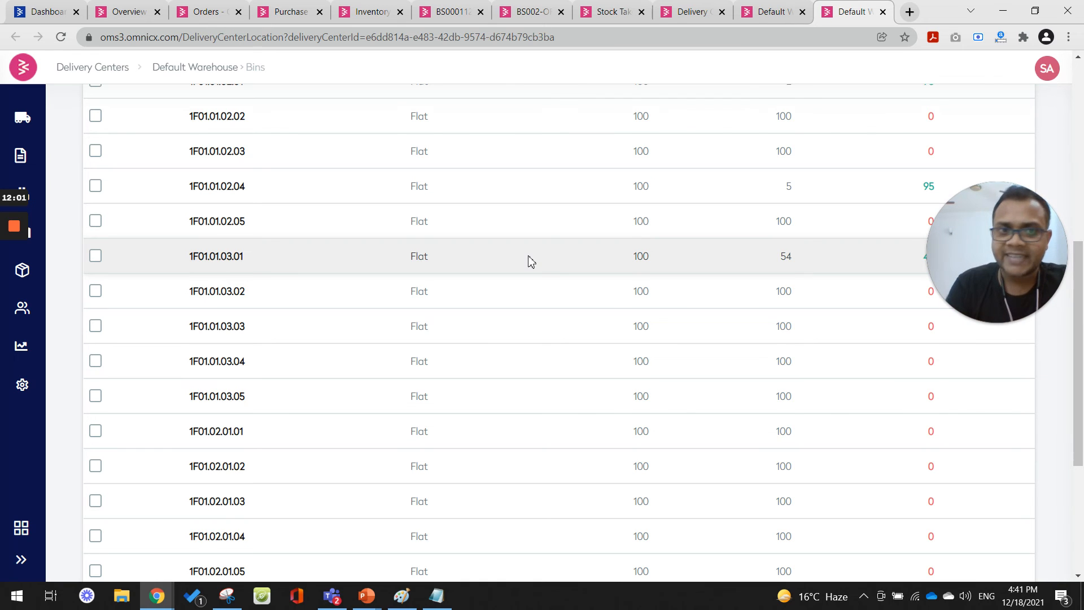
{"action": "scroll", "coordinate": [531, 261], "scroll_direction": "up", "scroll_amount": 8}
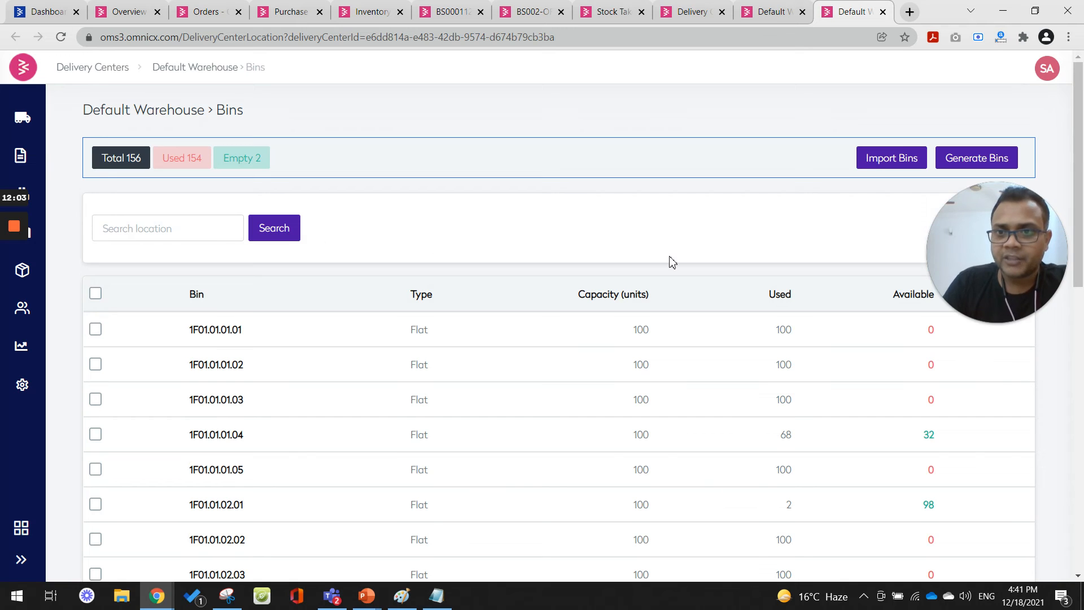
Start generating bins for the Default Warehouse with section prefix GF and type Hanging
{"action": "left_click", "coordinate": [962, 160]}
{"action": "left_click", "coordinate": [292, 164]}
{"action": "type", "text": "GF"}
{"action": "left_click", "coordinate": [431, 161]}
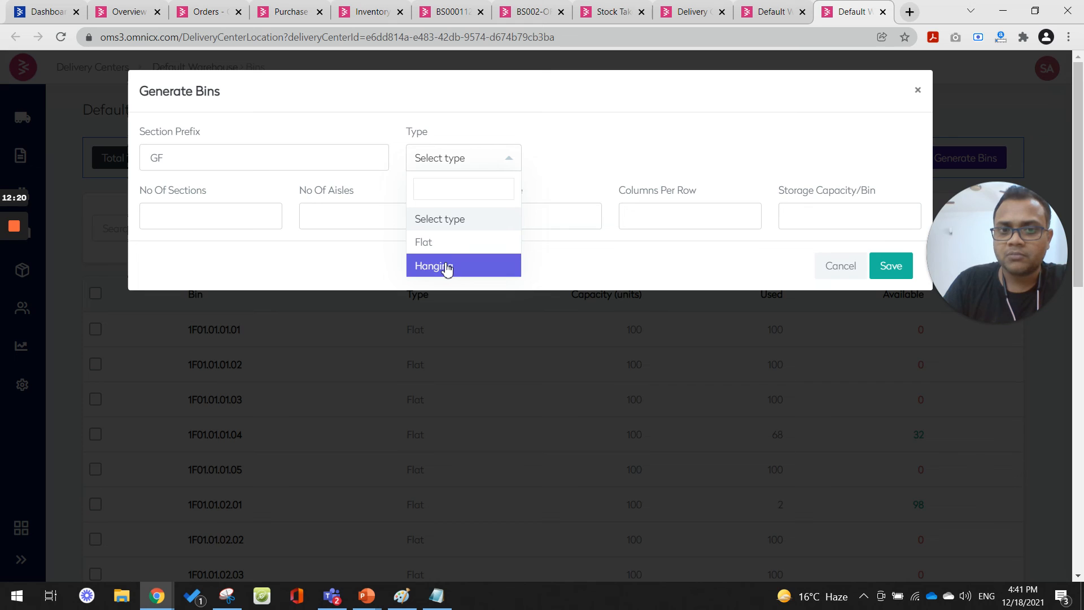
{"action": "left_click", "coordinate": [445, 266]}
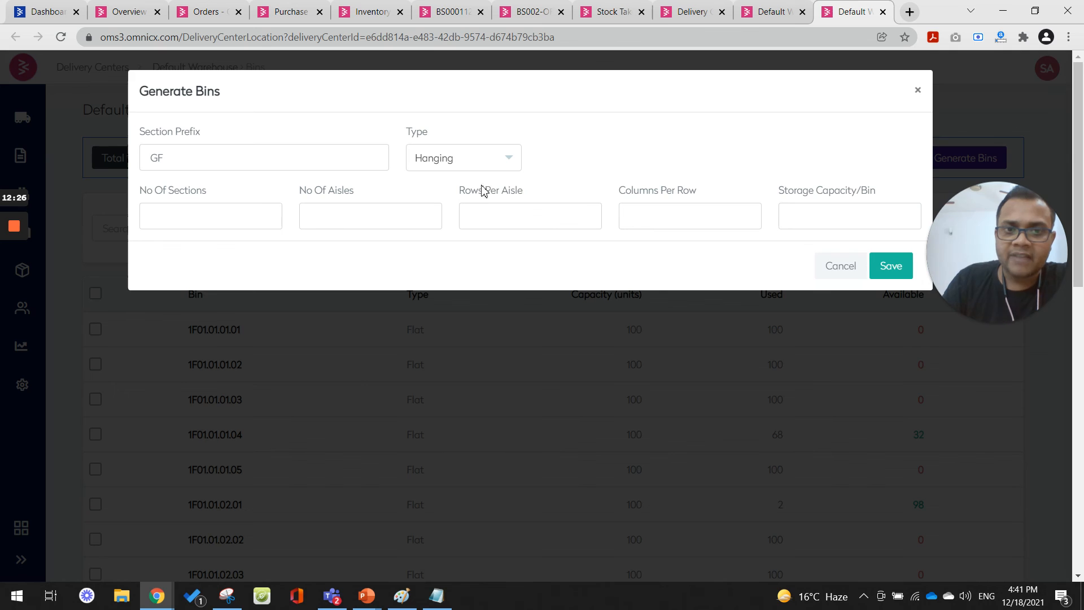
Set 4 sections, 2 aisles, 4 rows per aisle, 2 columns per row and a storage capacity of 10 per bin, and save the bins
{"action": "left_click", "coordinate": [240, 223]}
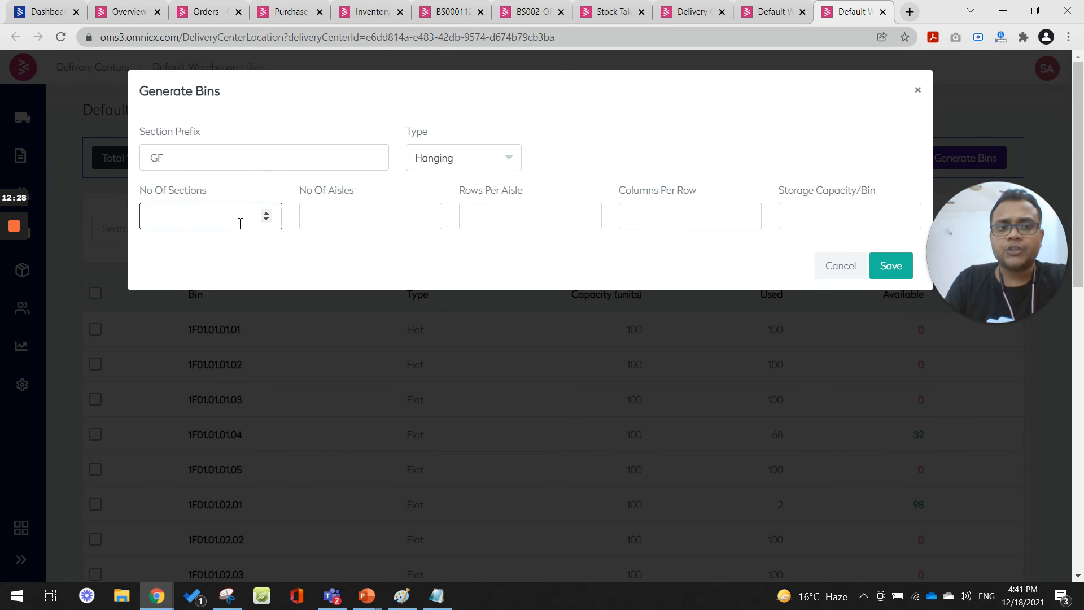
{"action": "type", "text": "4"}
{"action": "left_click", "coordinate": [334, 219]}
{"action": "left_click", "coordinate": [333, 219]}
{"action": "type", "text": "2"}
{"action": "left_click", "coordinate": [488, 228]}
{"action": "left_click", "coordinate": [645, 214]}
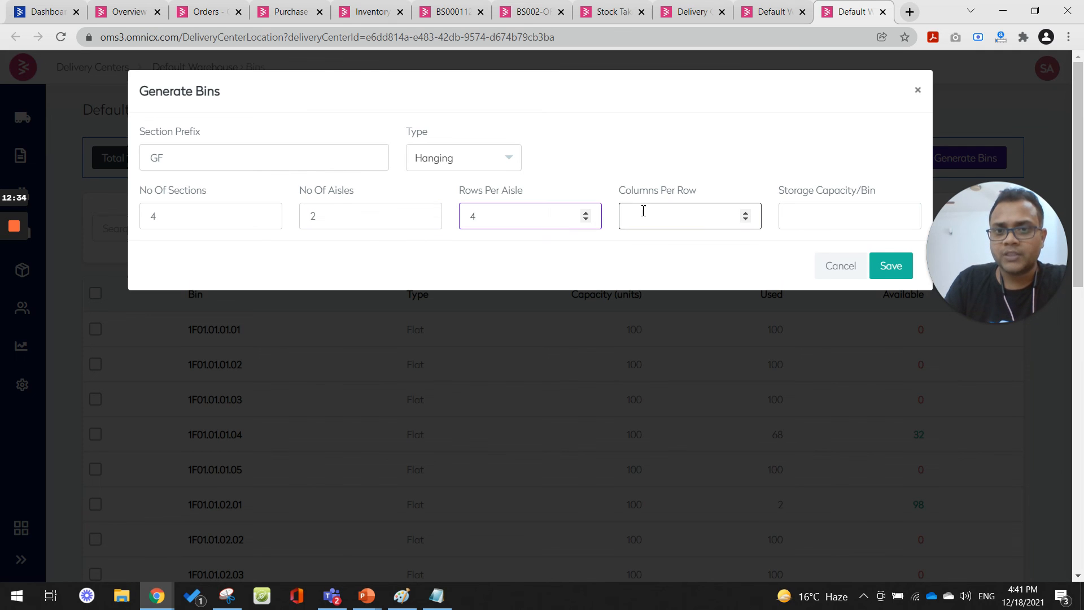
{"action": "type", "text": "2"}
{"action": "left_click", "coordinate": [800, 215]}
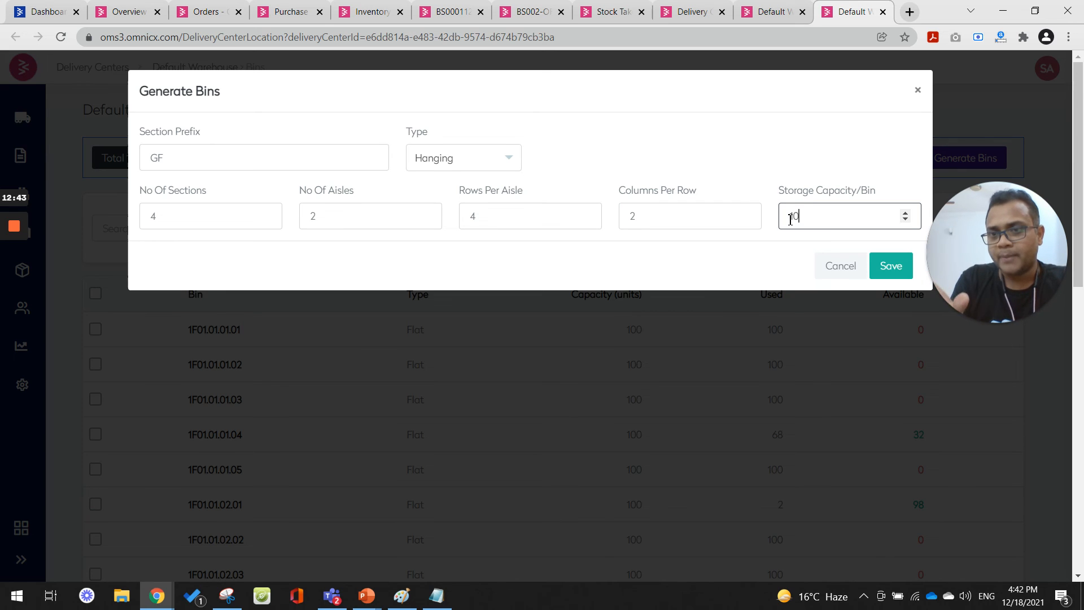
{"action": "left_click", "coordinate": [887, 269]}
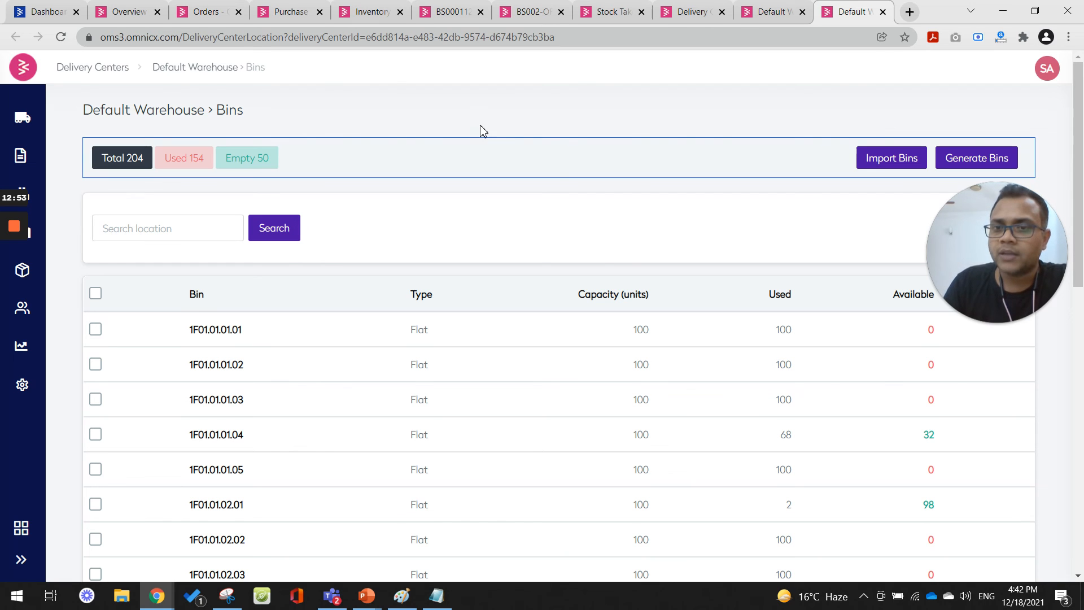
View the bin import options with the Excel format download, closing them without uploading a file
{"action": "left_click", "coordinate": [868, 169]}
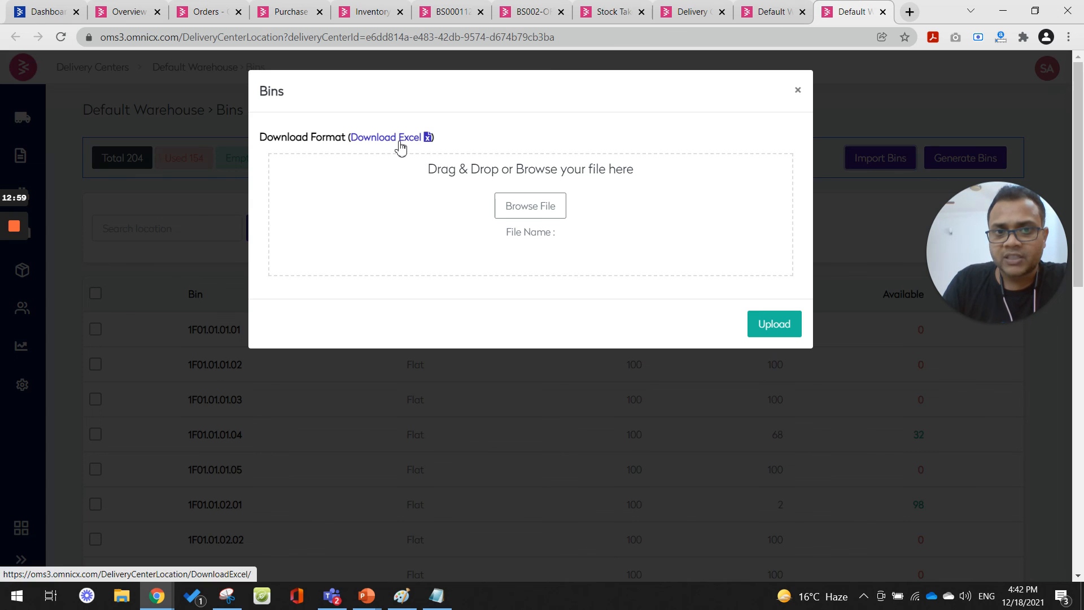
{"action": "left_click", "coordinate": [798, 90]}
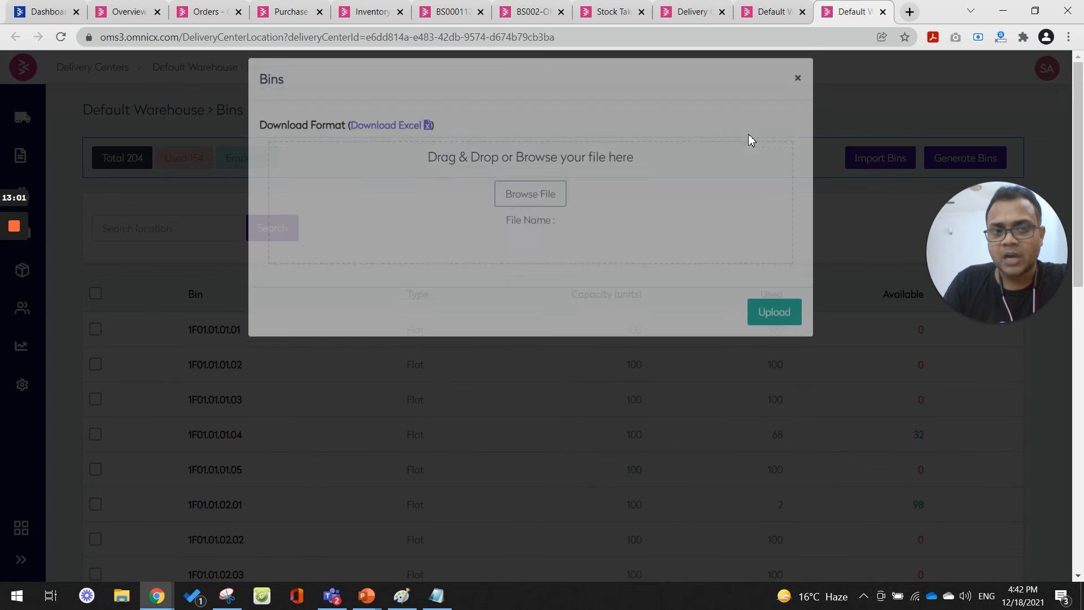